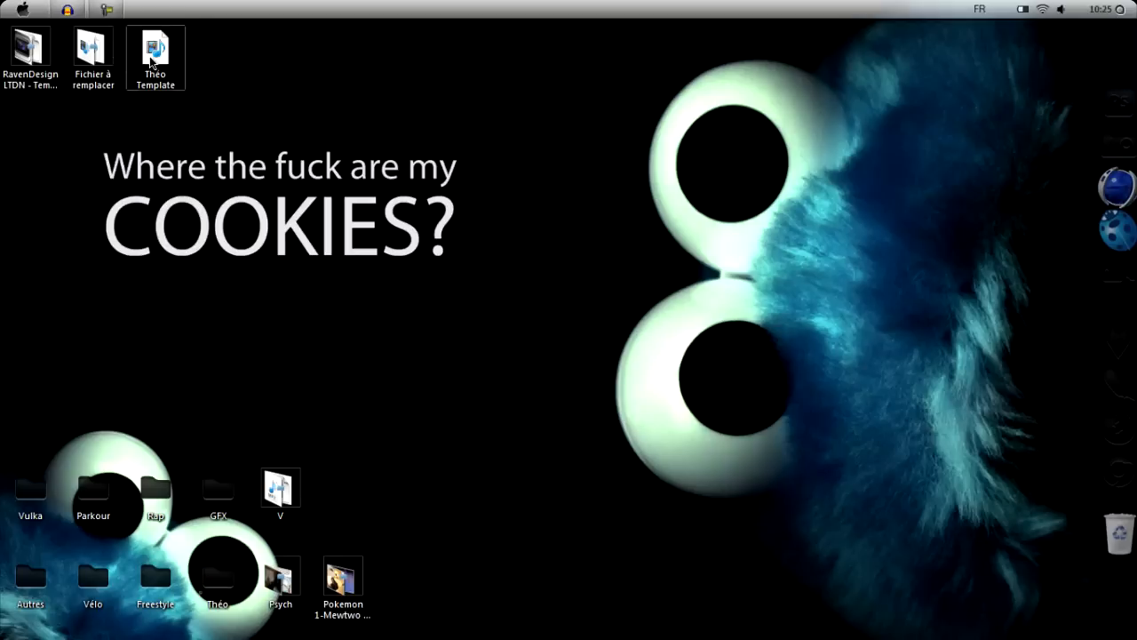
Rearrange the desktop icons so the template video sits apart from the RavenDesign LTDN - Template and Fichier à remplacer folders.
drag(154, 55, 342, 58)
drag(117, 122, 112, 204)
click(405, 306)
drag(183, 279, 217, 315)
click(418, 321)
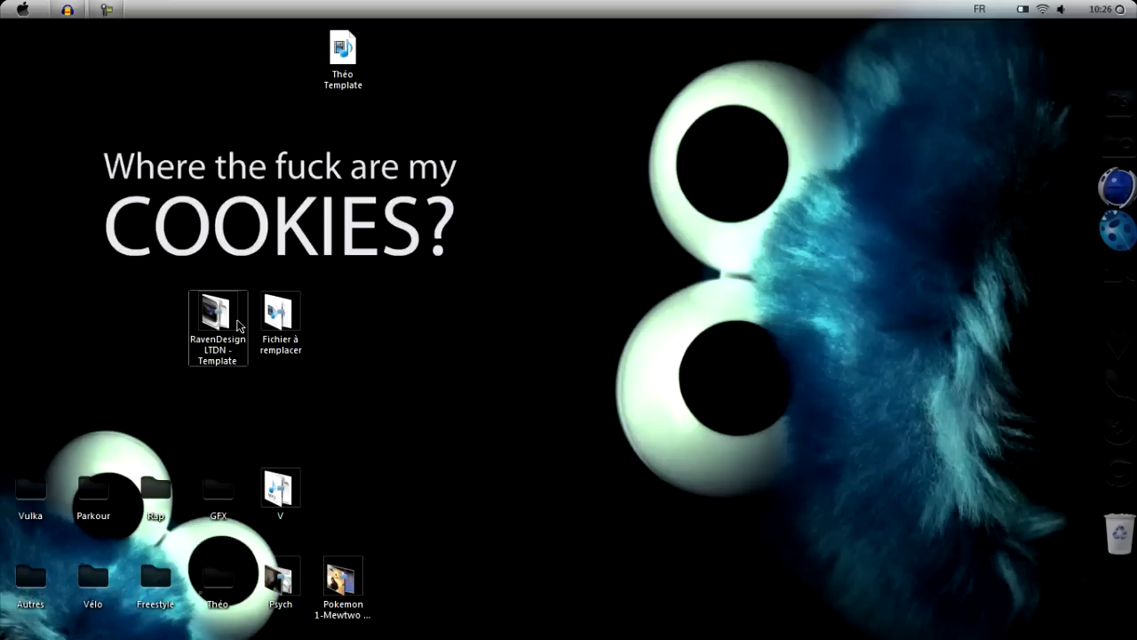
View the contents of the Fichier à remplacer desktop folder and close its window.
double_click(283, 316)
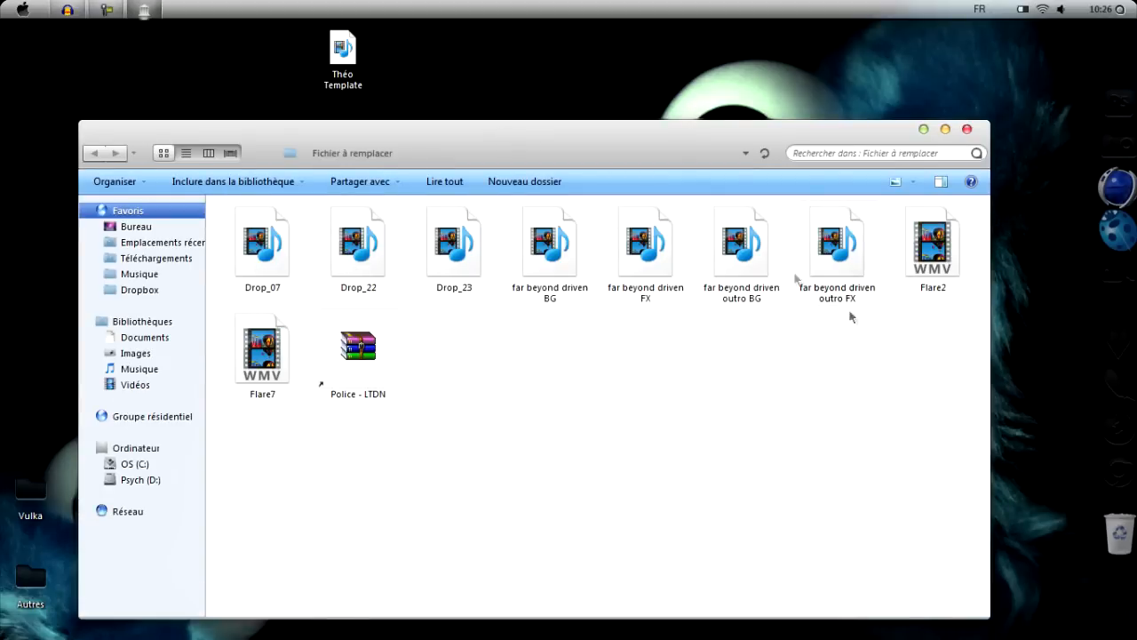
click(967, 129)
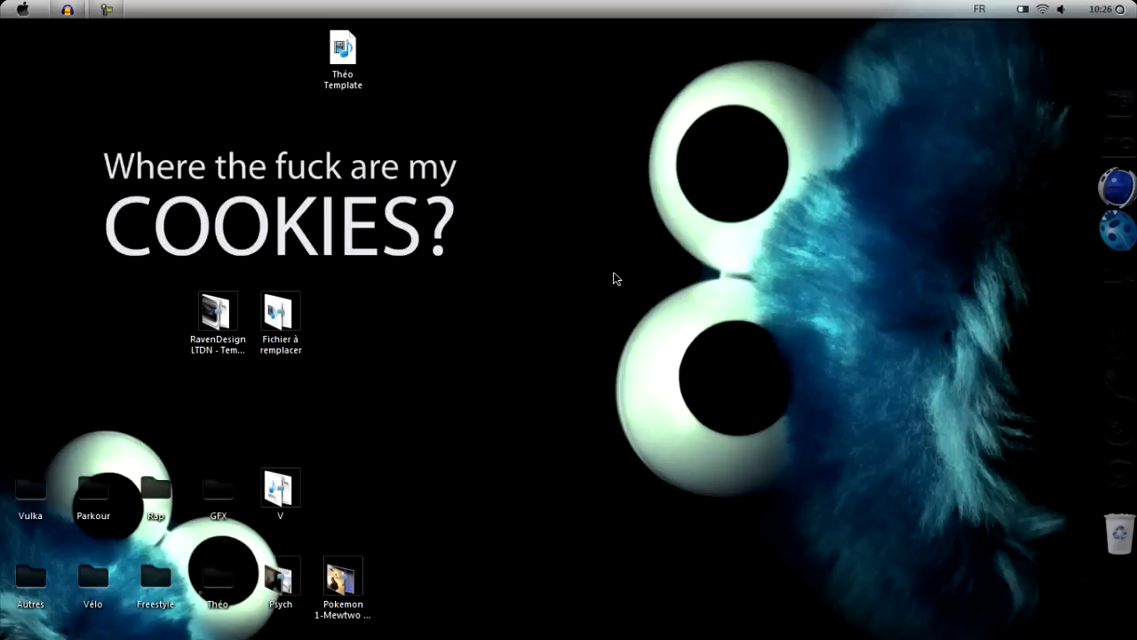
Launch Vegas Pro 11.0 from the Sony group of installed programs.
click(3, 7)
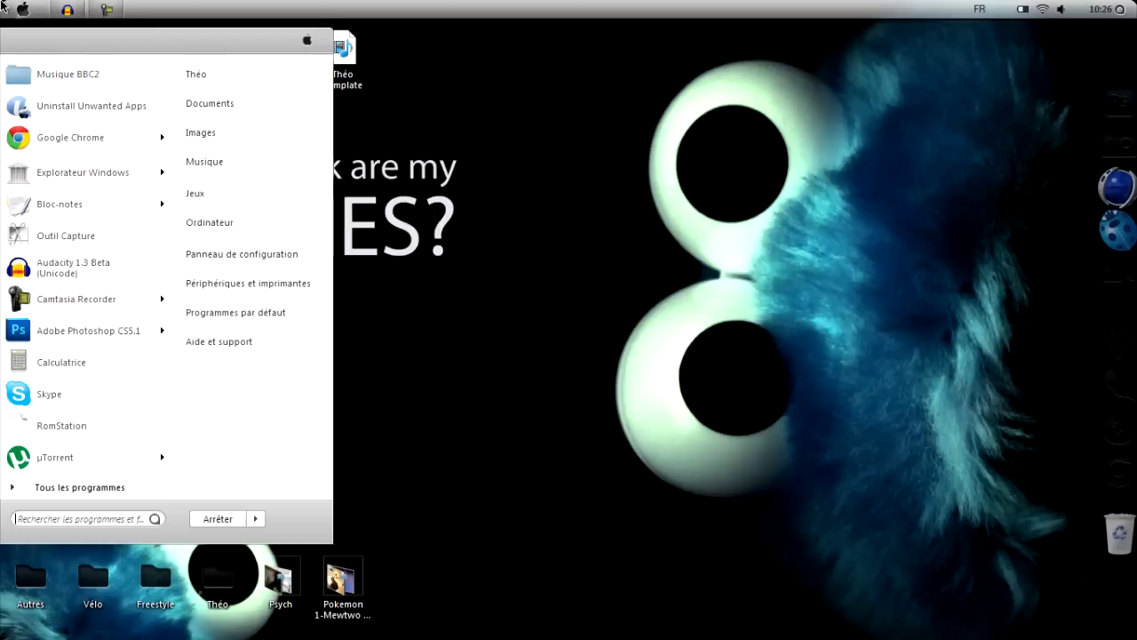
click(788, 250)
click(4, 6)
click(54, 486)
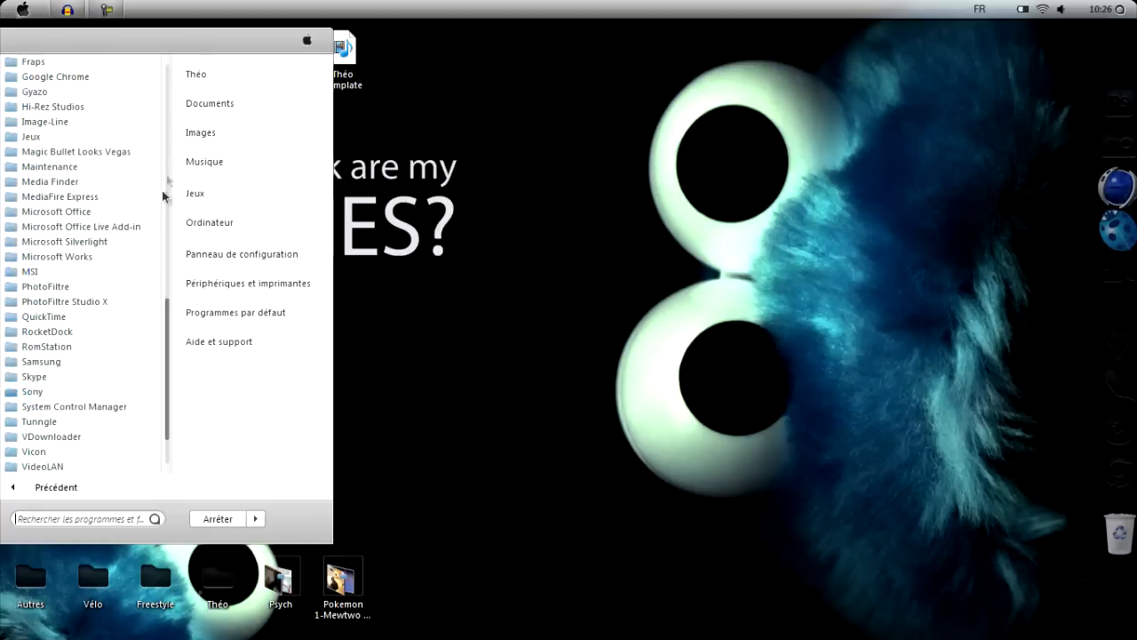
click(35, 392)
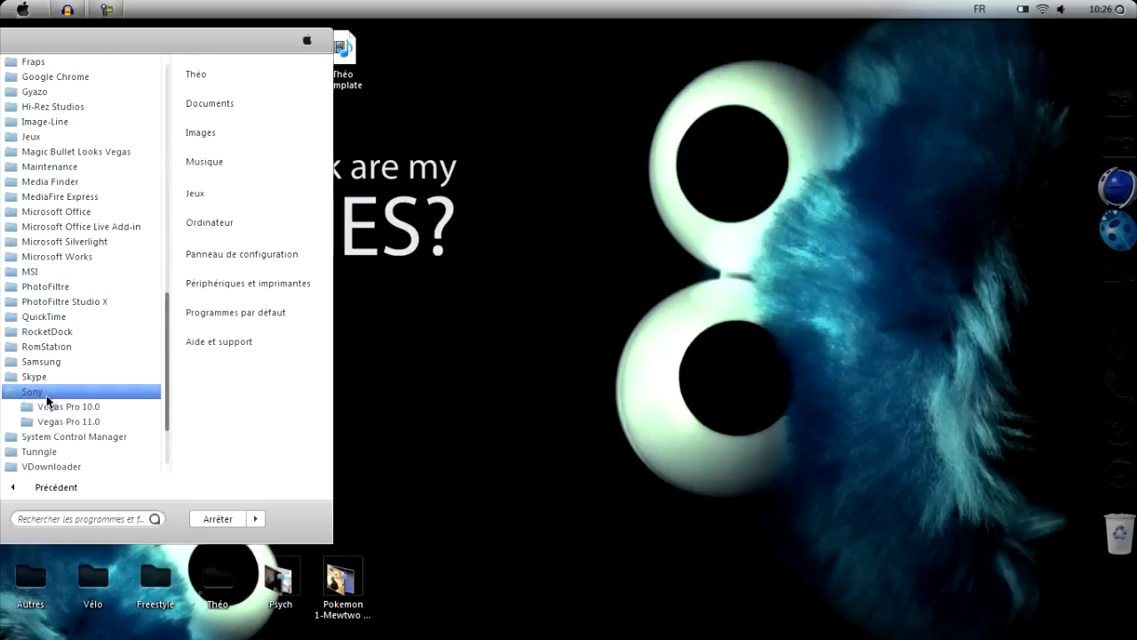
click(55, 422)
click(78, 453)
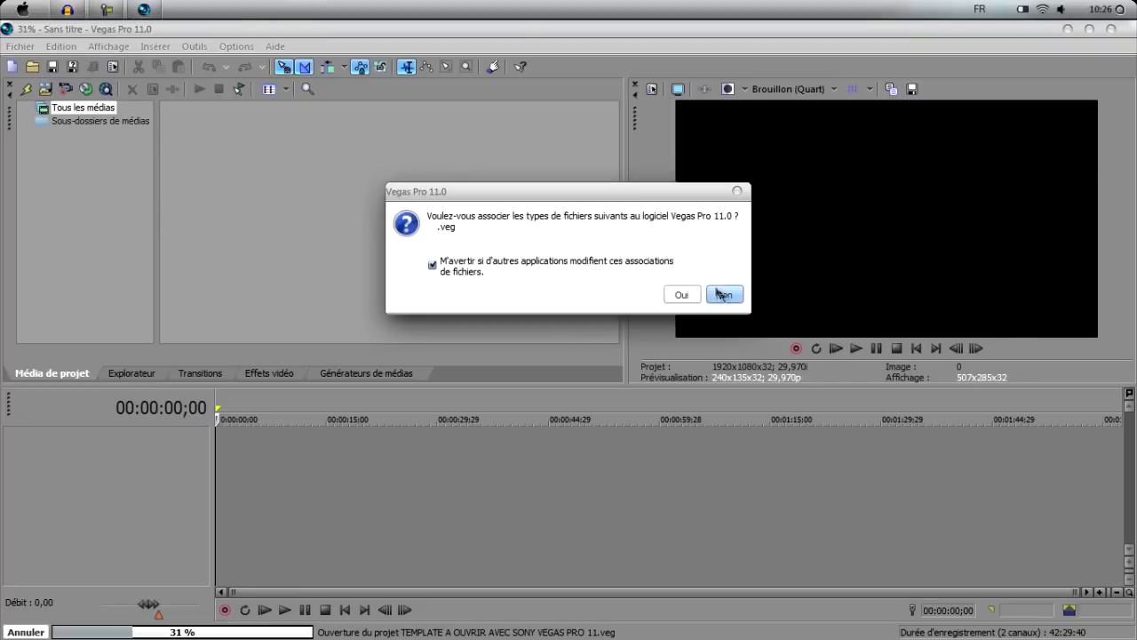
Decline associating .veg files with Vegas Pro 11.0 and cancel the automatic loading of the previous project.
click(721, 294)
click(26, 632)
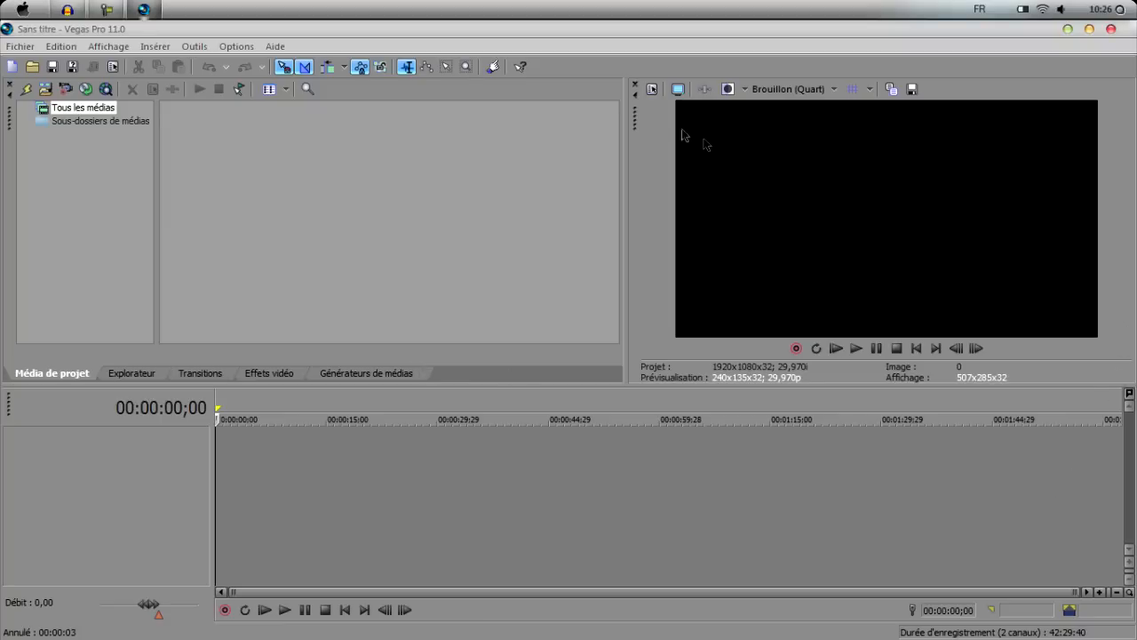
Set the project's video template to HDV 720-30p (1280x720; 29,970 ips) and recheck the project properties.
click(653, 91)
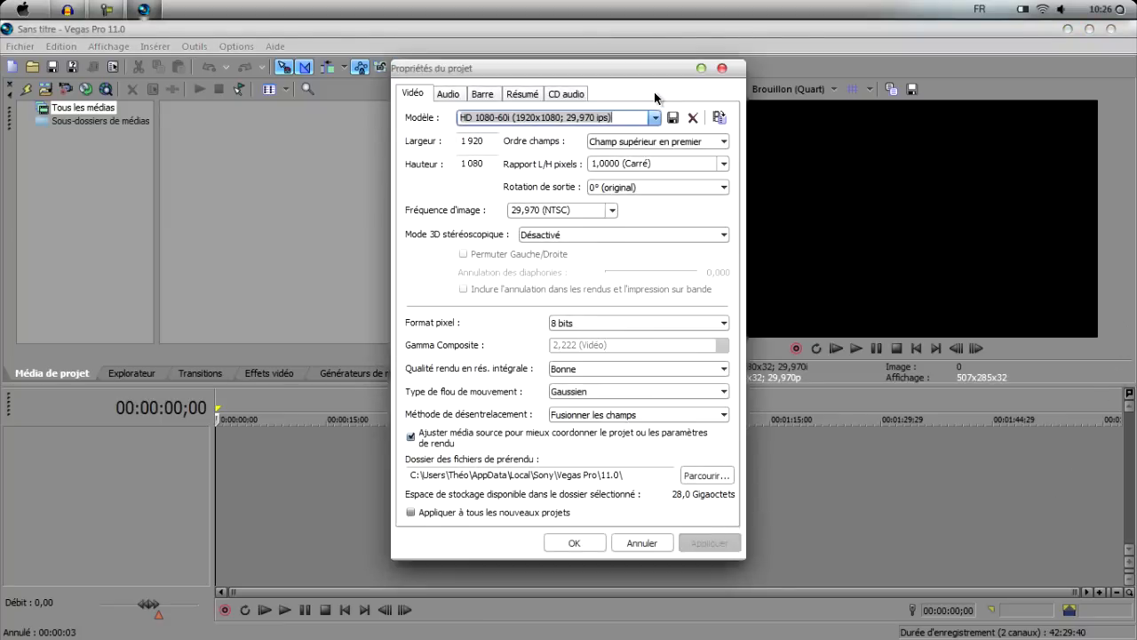
click(653, 119)
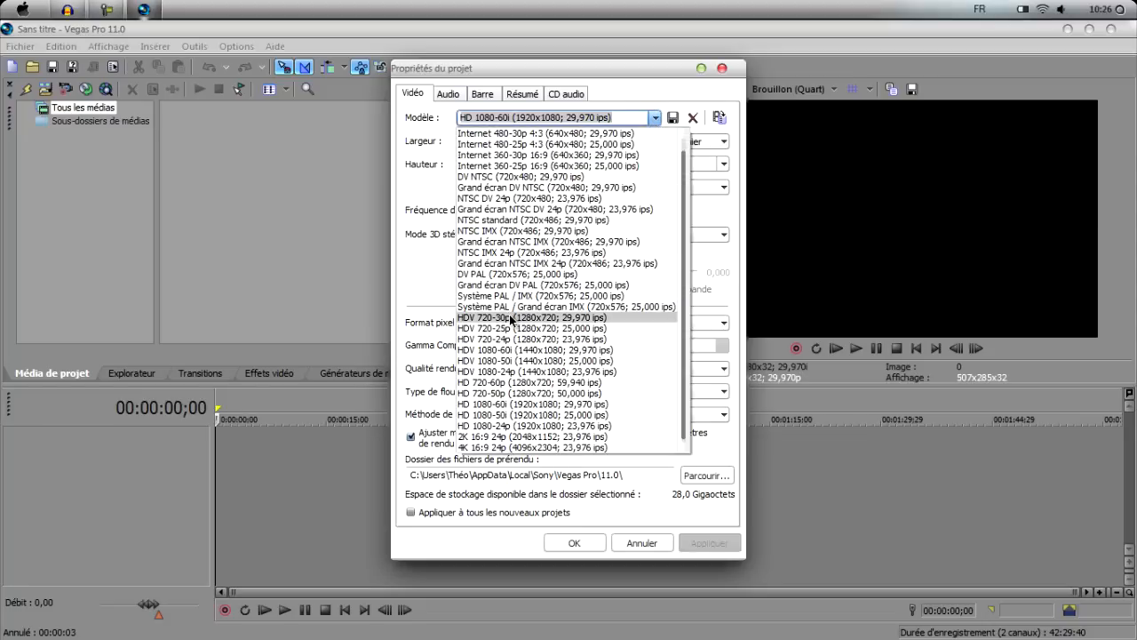
click(511, 318)
click(577, 542)
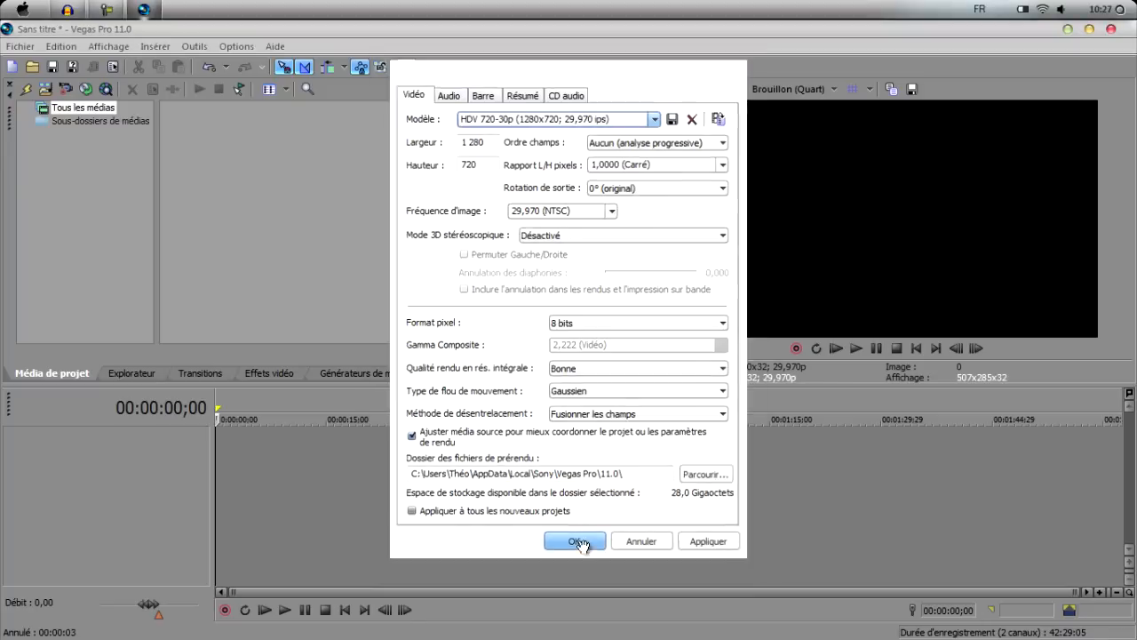
click(653, 90)
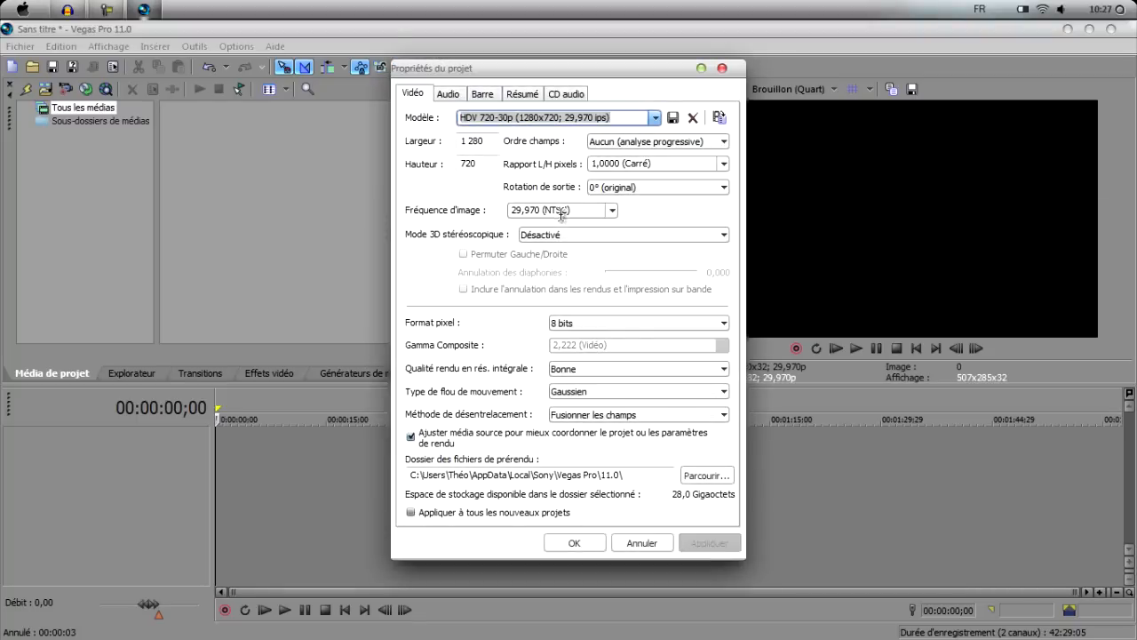
click(722, 69)
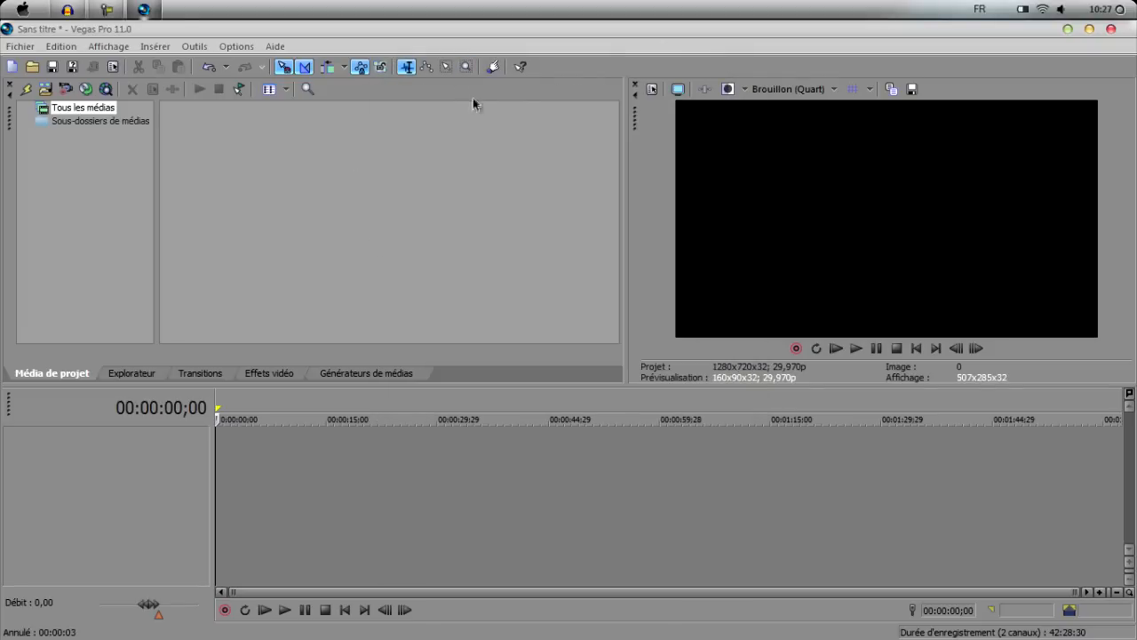
Open the project TEMPLATE A OUVRIR AVEC SONY VEGAS PRO 11 from the RavenDesign LTDN - Template folder on the desktop.
click(32, 68)
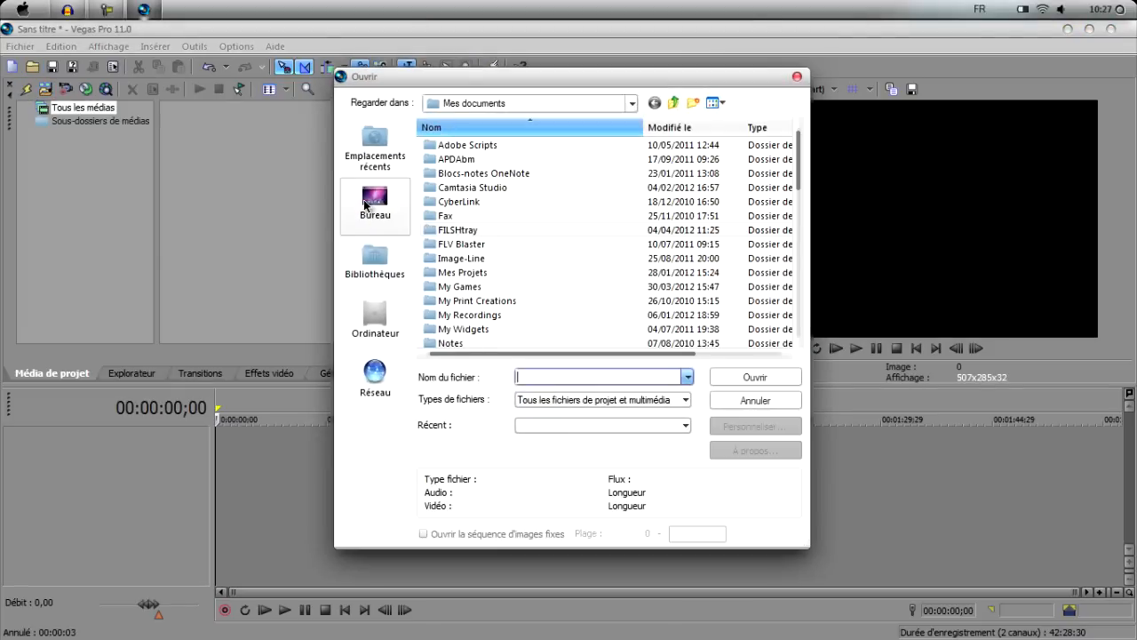
click(366, 205)
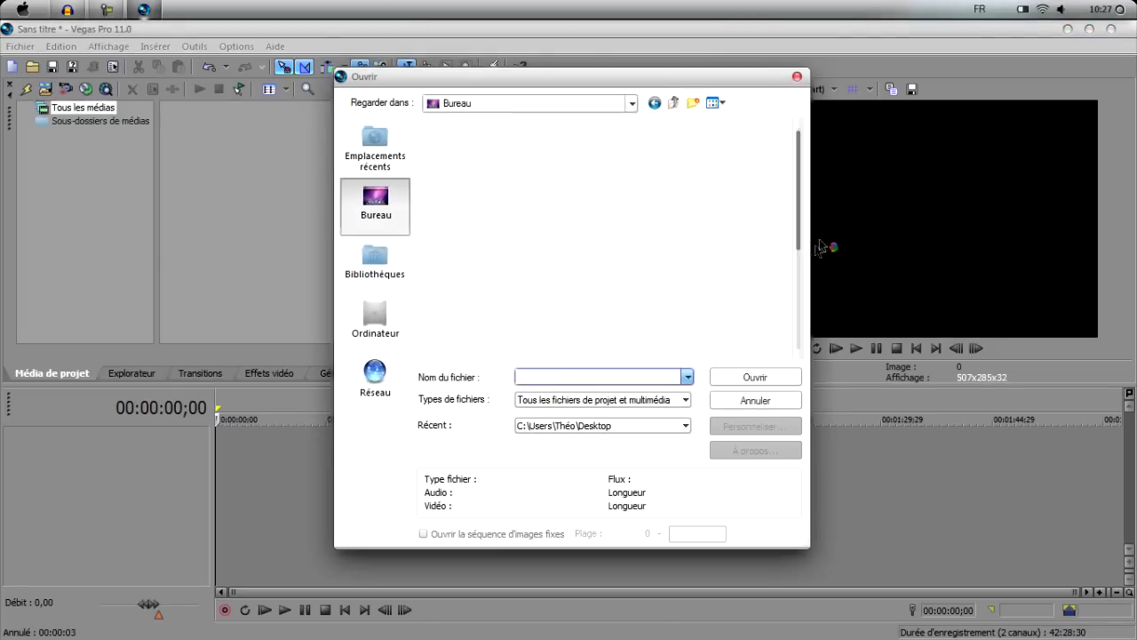
drag(798, 197, 799, 295)
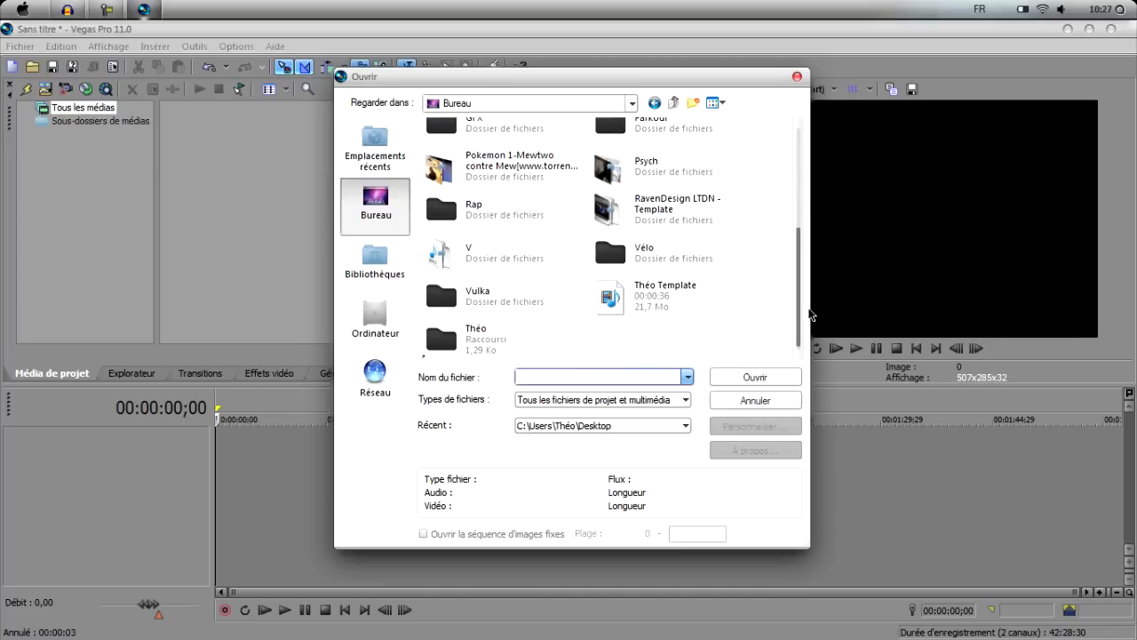
double_click(641, 222)
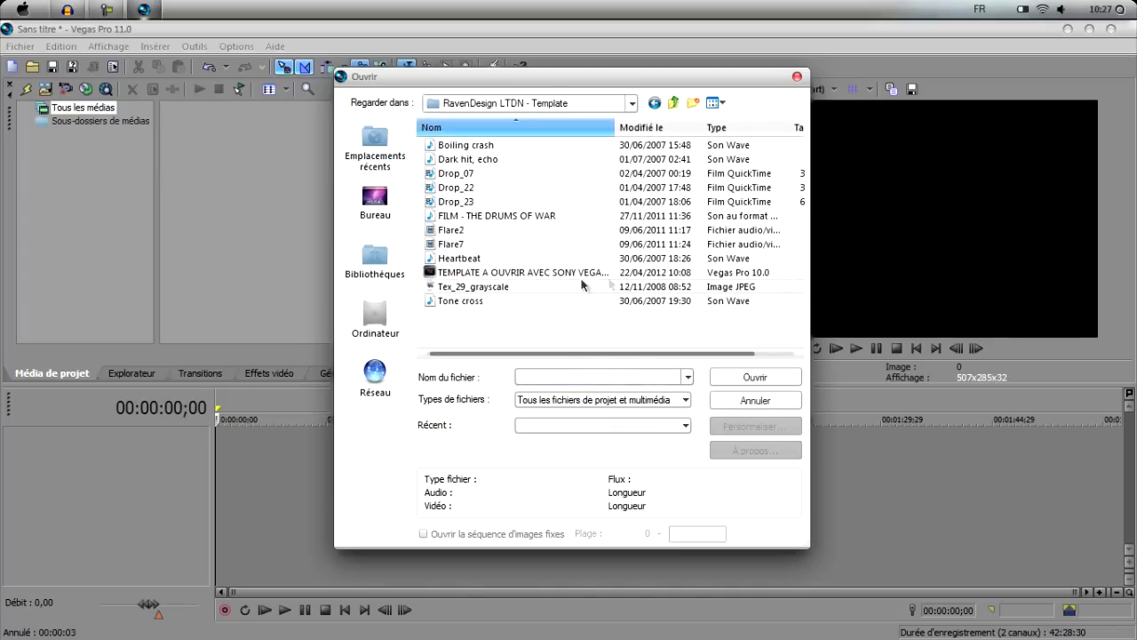
click(553, 274)
click(753, 379)
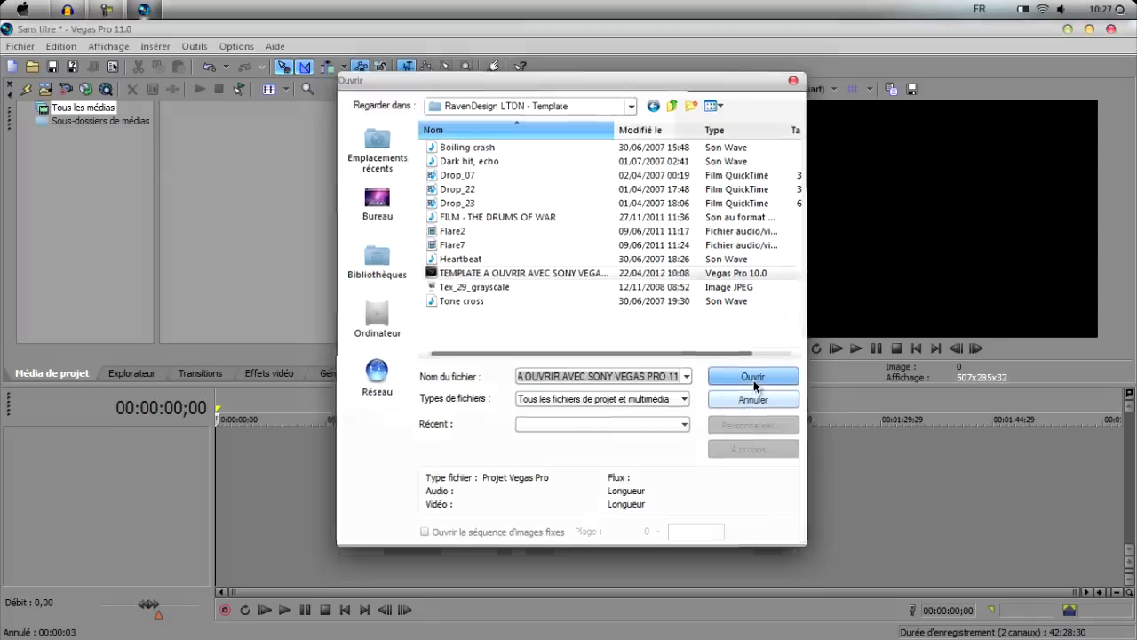
click(608, 287)
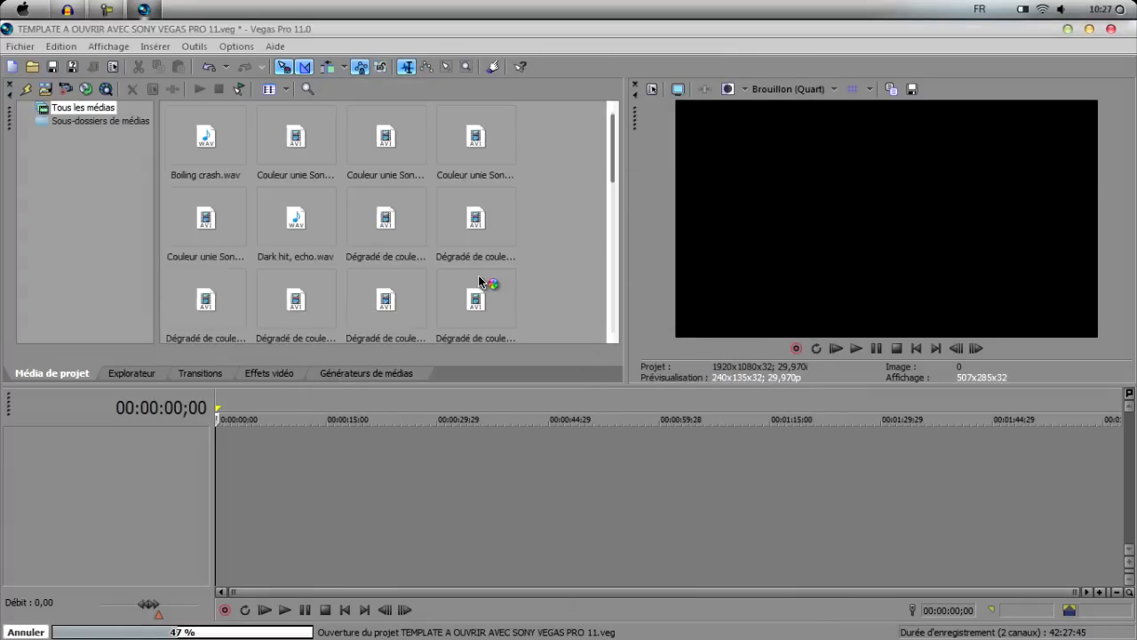
Look through the project media and preview the template at 00:00:16;28 on the timeline.
click(106, 11)
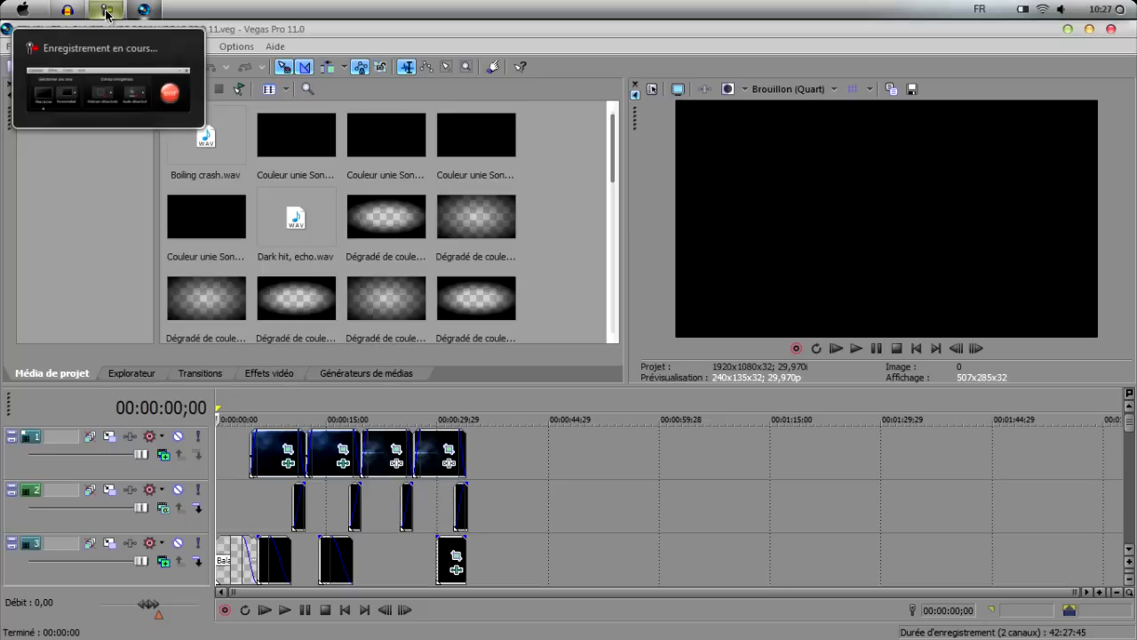
drag(612, 130, 613, 269)
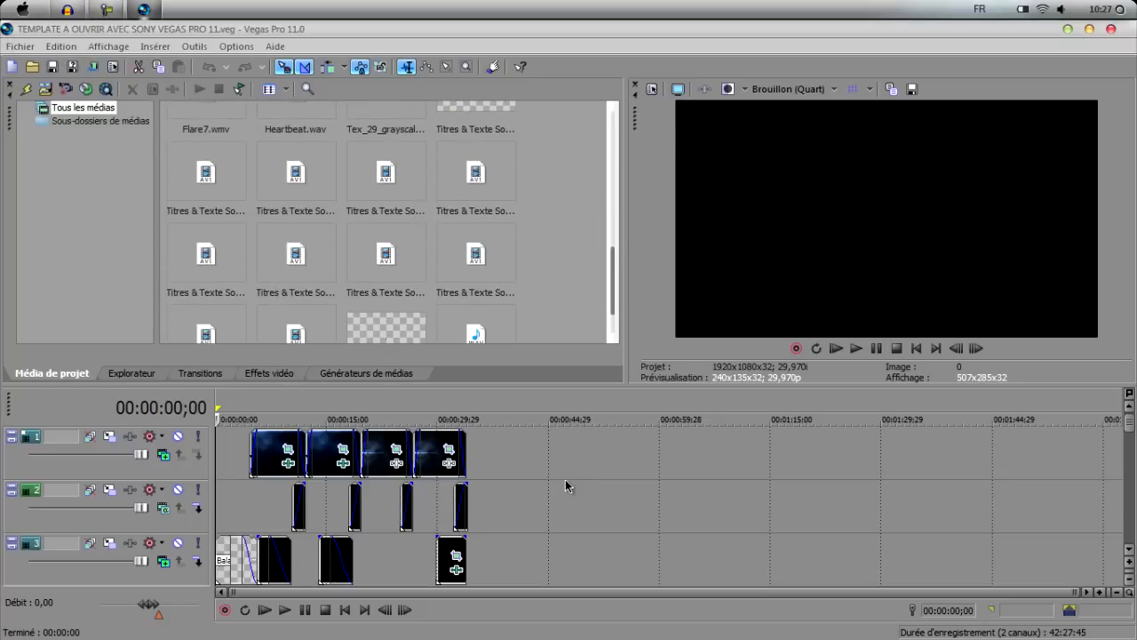
scroll(565, 485, up, 3)
click(411, 453)
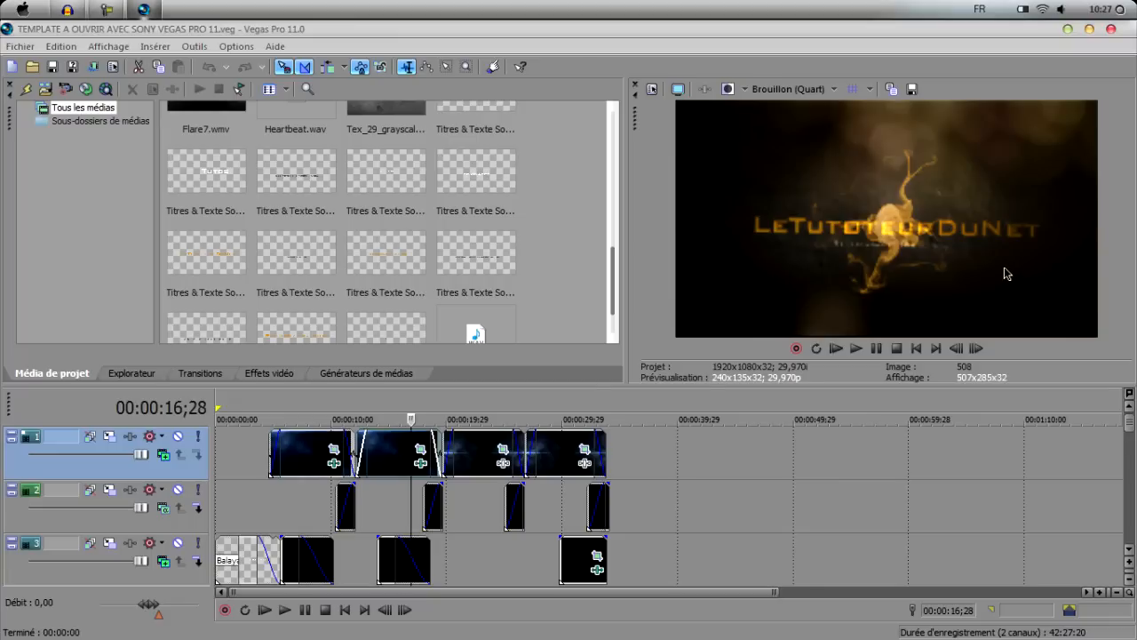
View the Fichier à remplacer folder again, then return to Vegas Pro and dismiss the audio proxy notice.
click(144, 9)
click(144, 9)
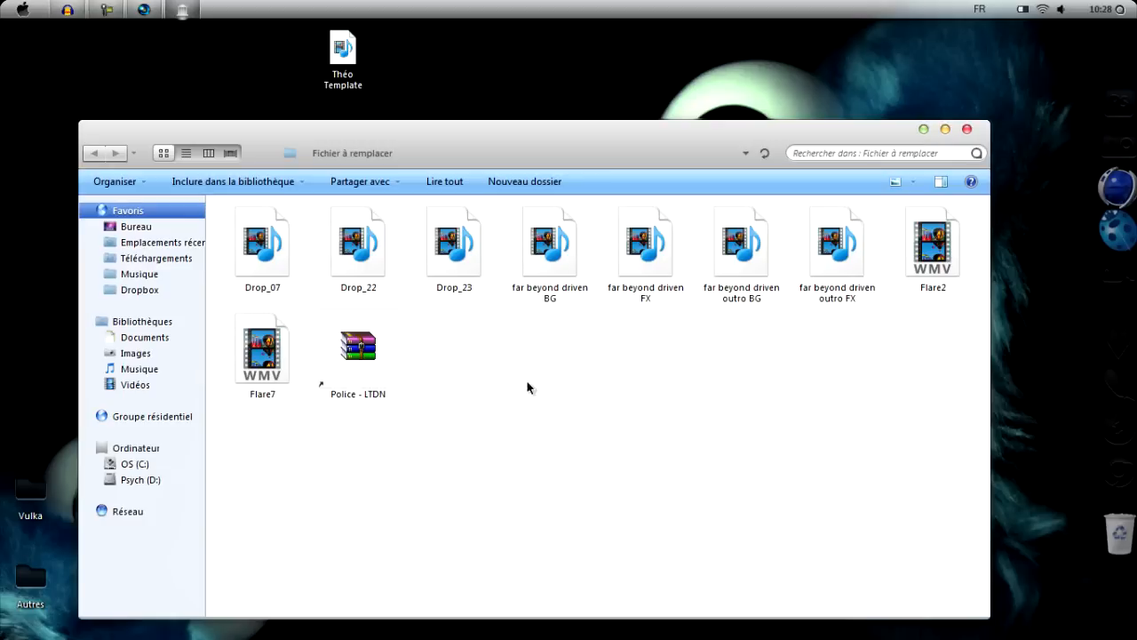
click(924, 128)
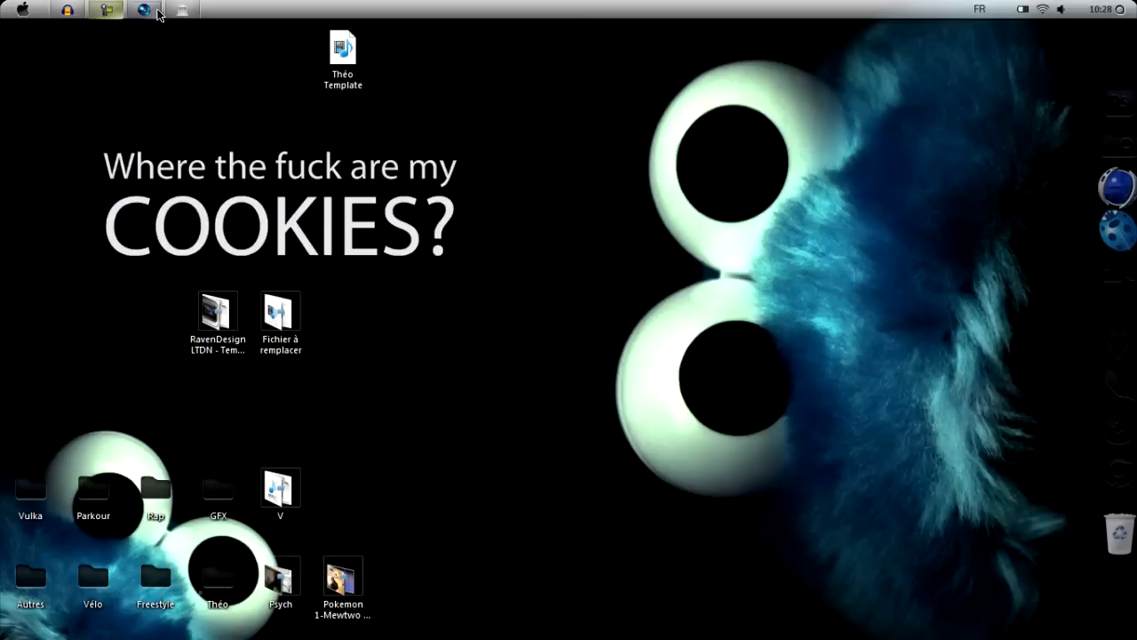
click(157, 14)
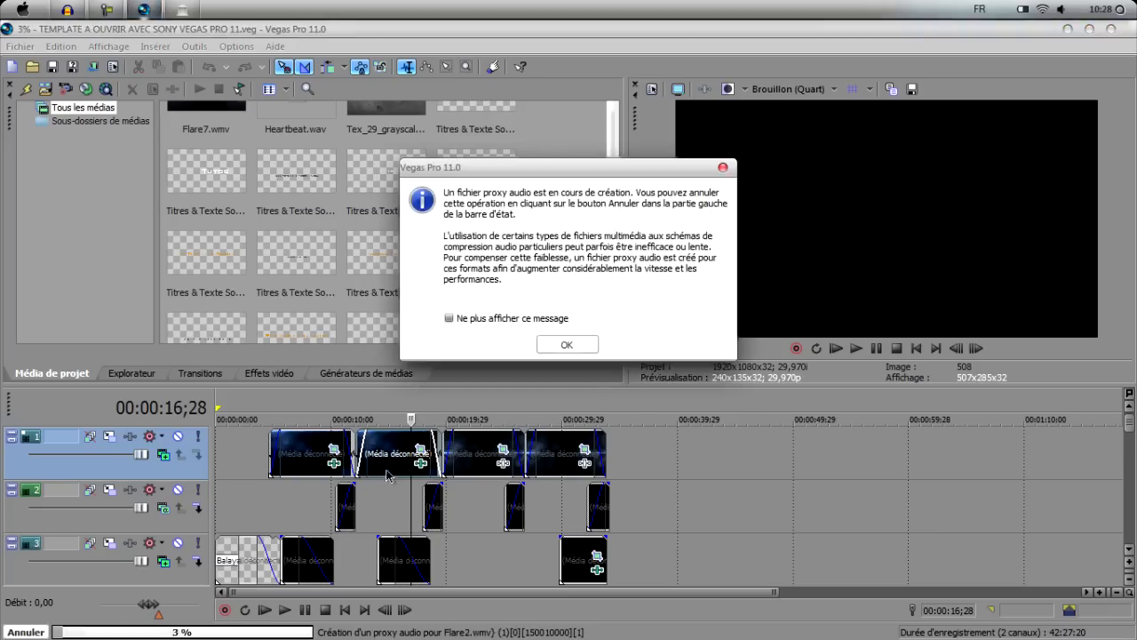
click(572, 345)
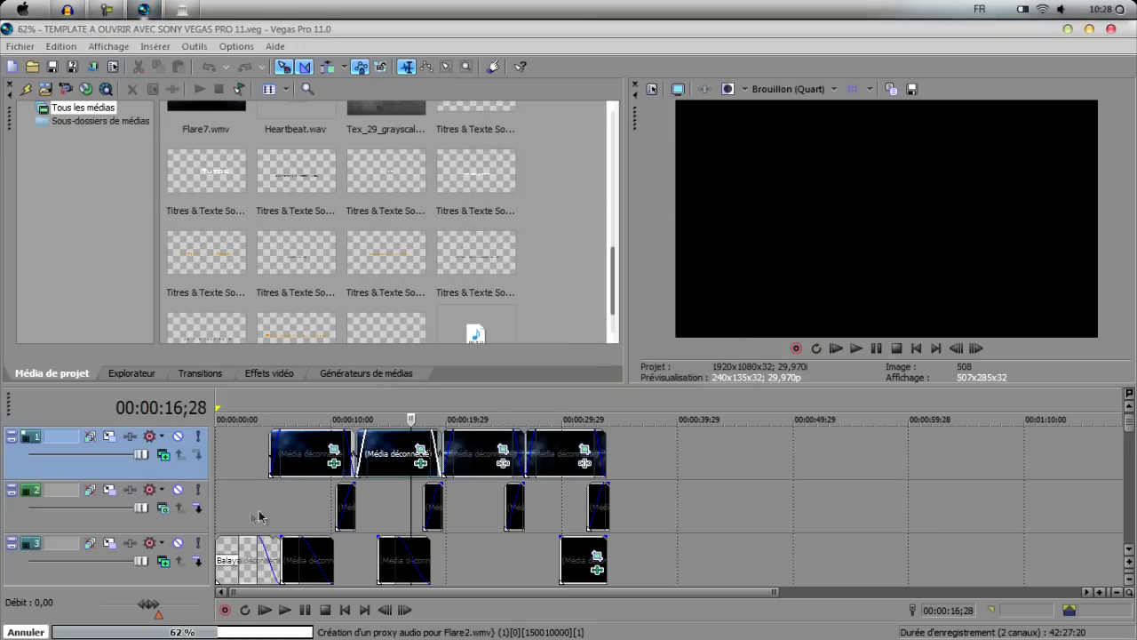
Move the playhead to 00:00:07;00 and set the font of the orange LTDN title on track 6 to Pristina.
click(297, 472)
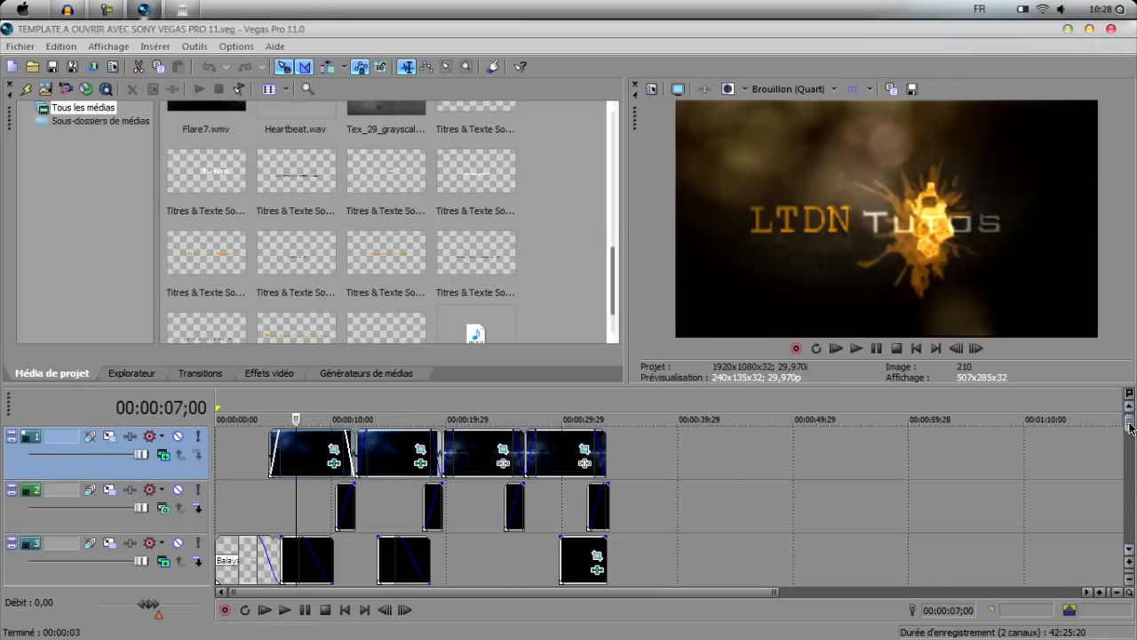
drag(1129, 426, 1129, 452)
scroll(600, 557, up, 5)
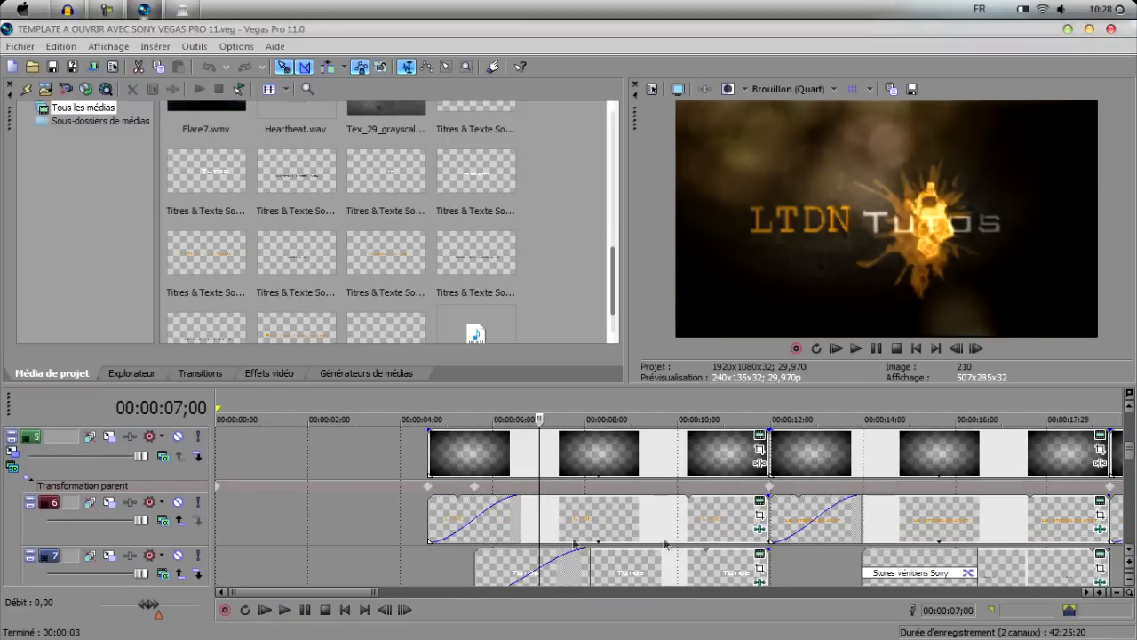
click(762, 504)
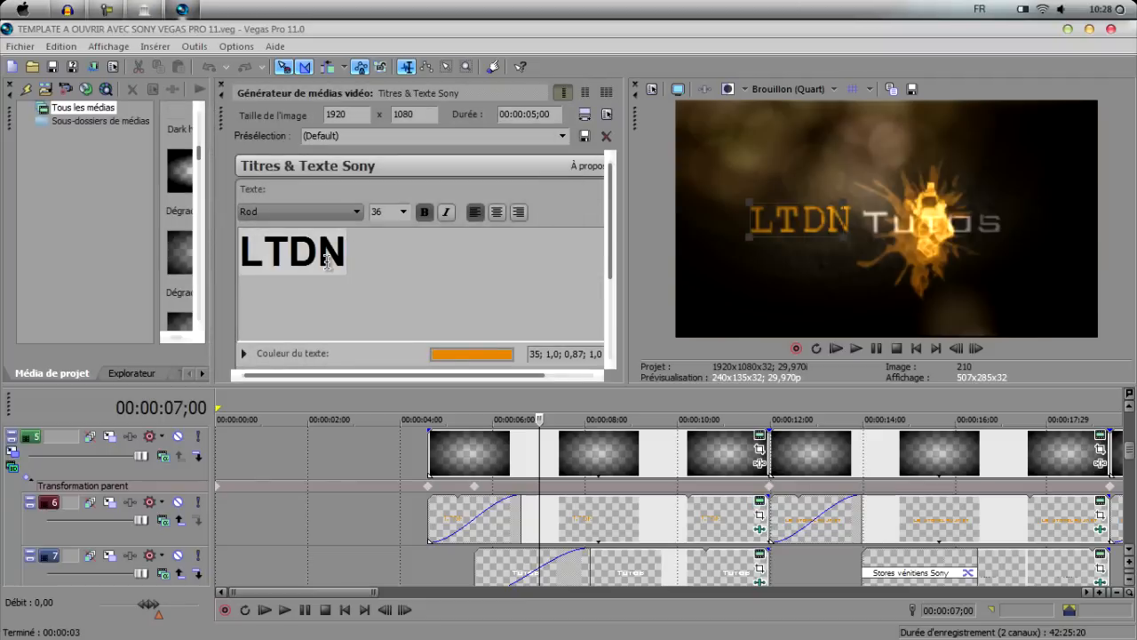
click(357, 213)
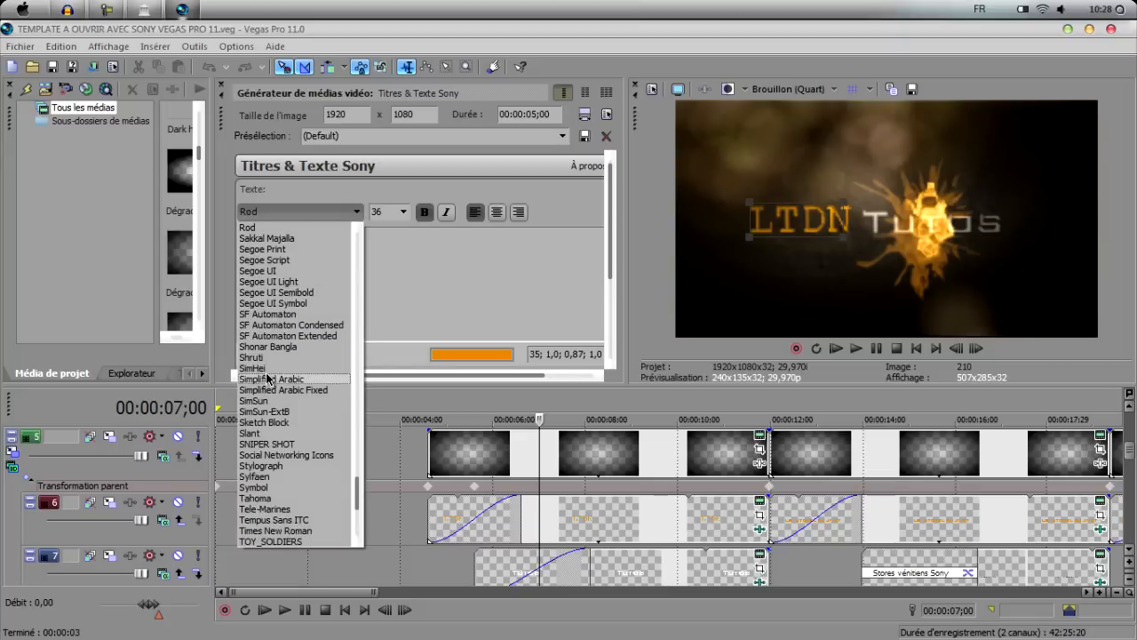
scroll(356, 489, up, 6)
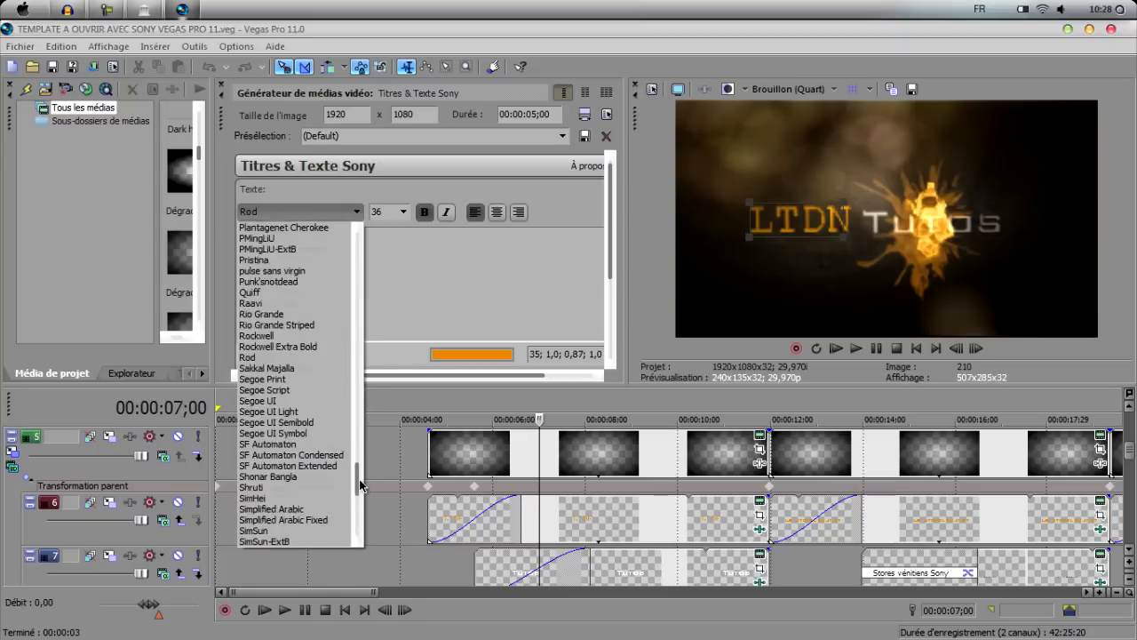
click(268, 336)
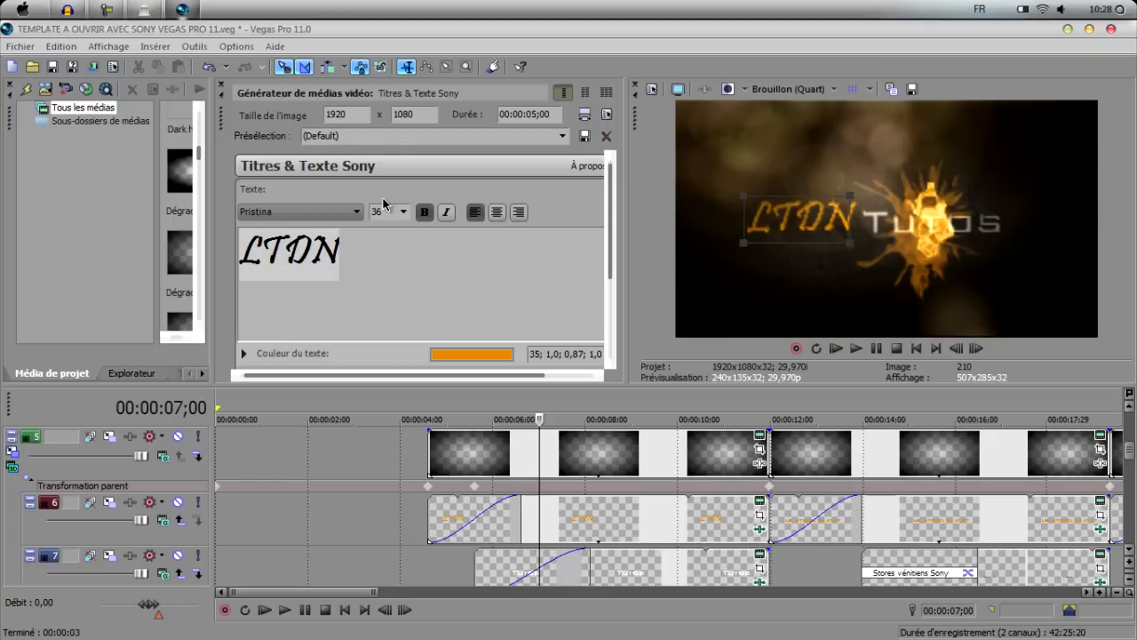
Close the Fichier à remplacer folder window and minimize Vegas Pro to show the desktop.
click(149, 9)
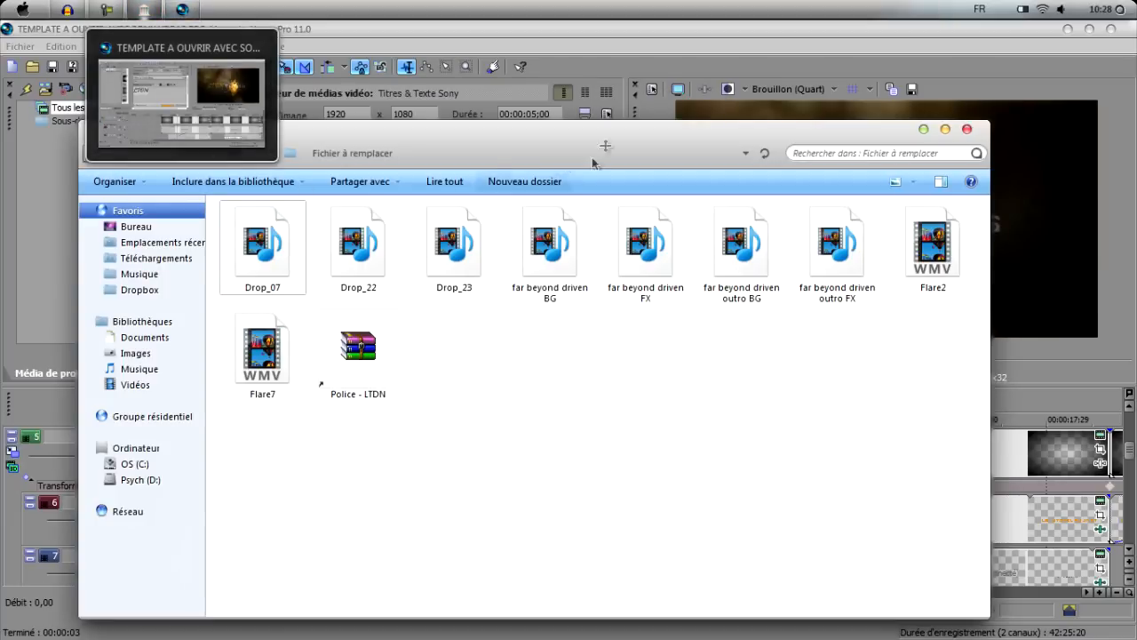
click(966, 130)
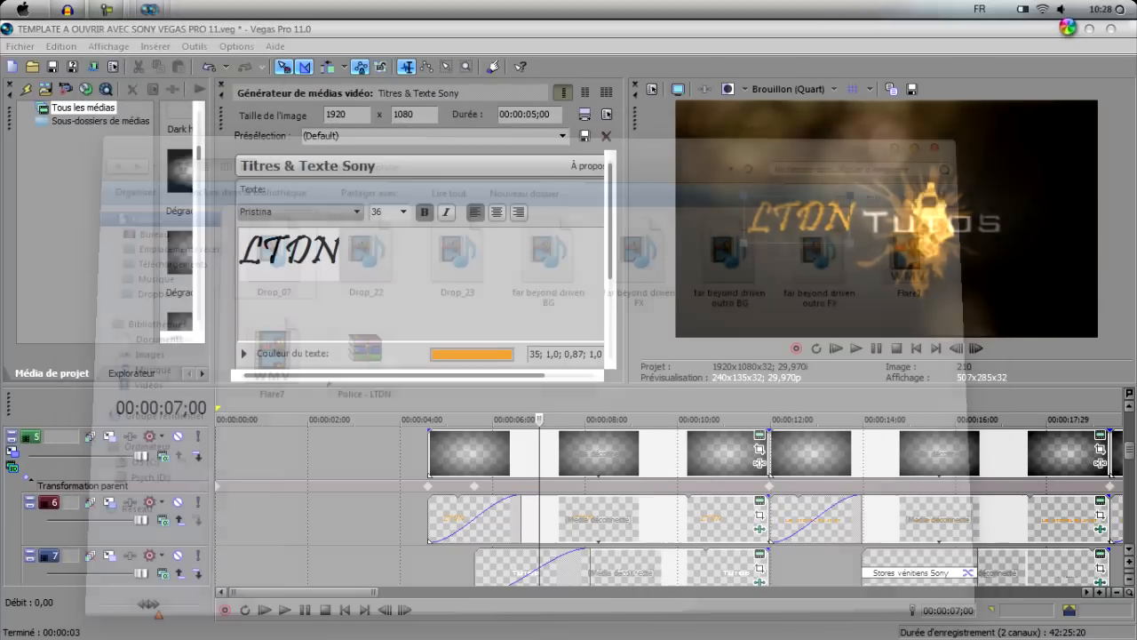
click(1067, 28)
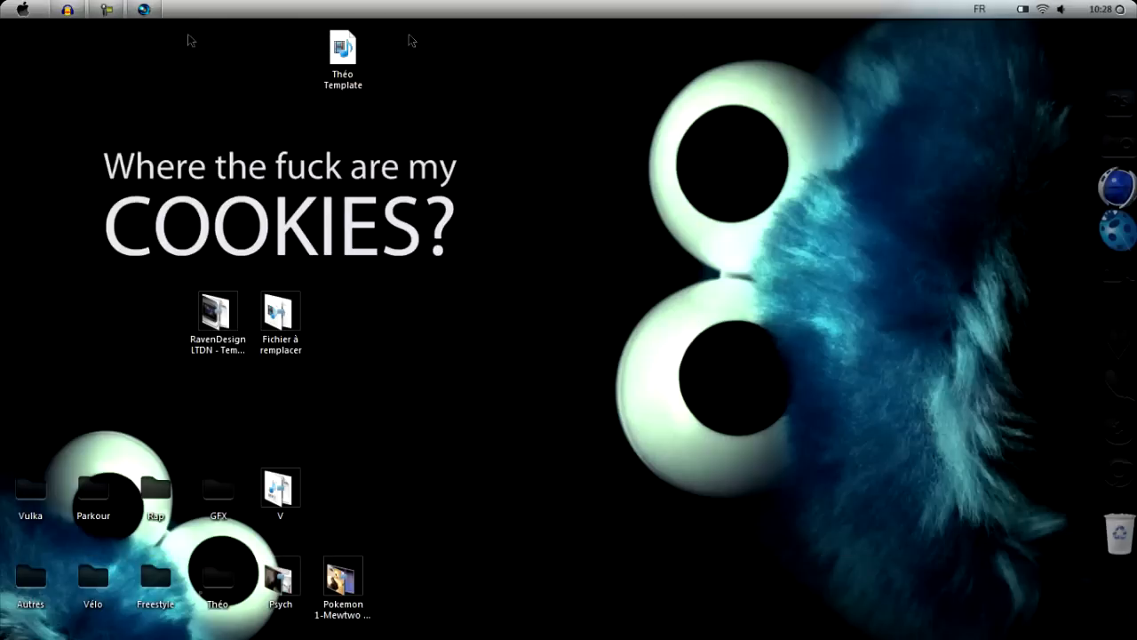
Open the RavenDesign LTDN - Template folder, view the available actions for the bankgthd font file, and close the folder.
click(226, 324)
key(Return)
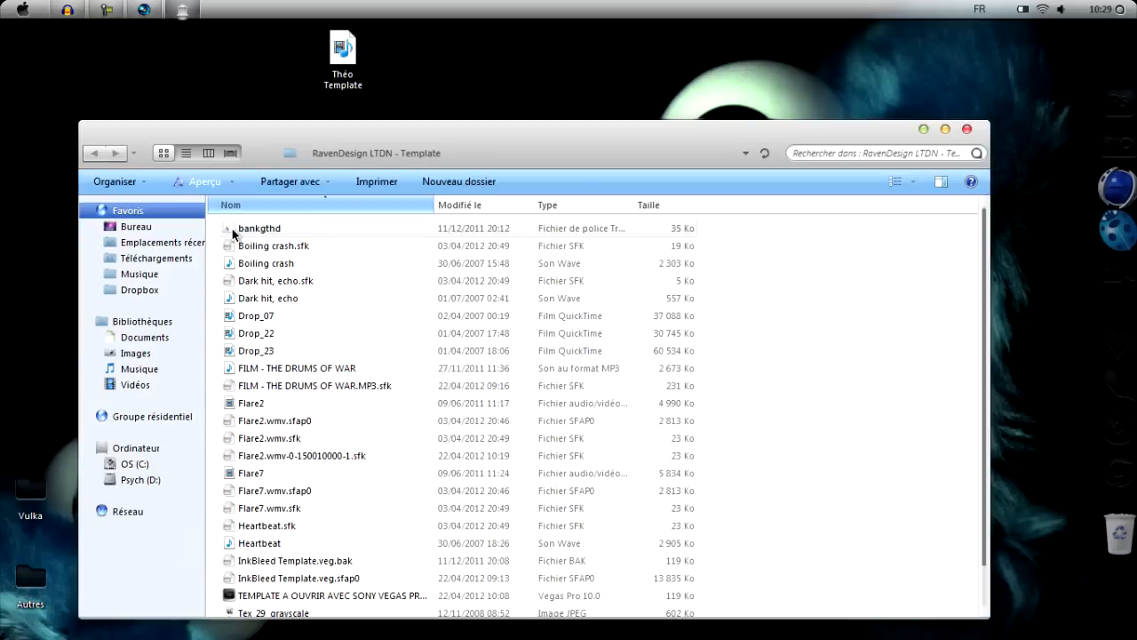
right_click(281, 232)
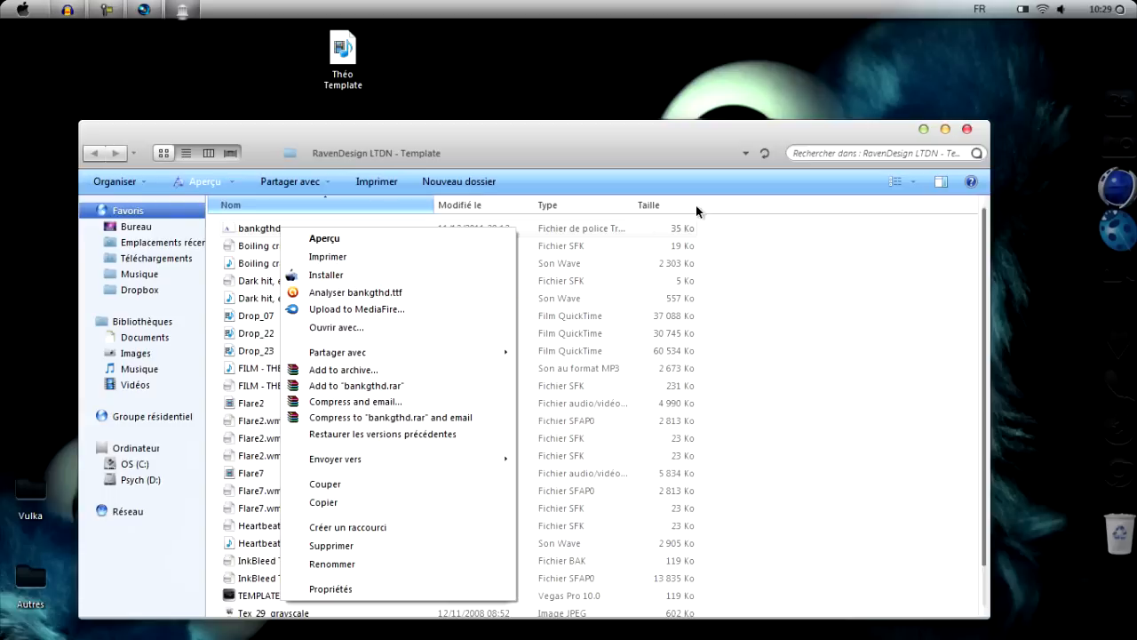
click(655, 142)
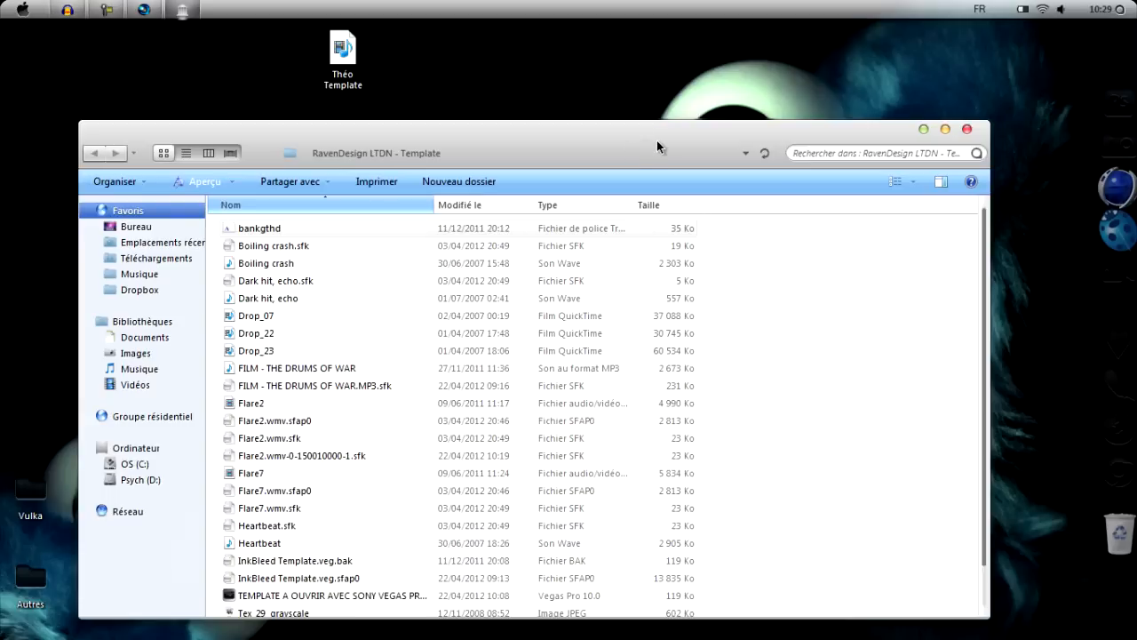
click(968, 129)
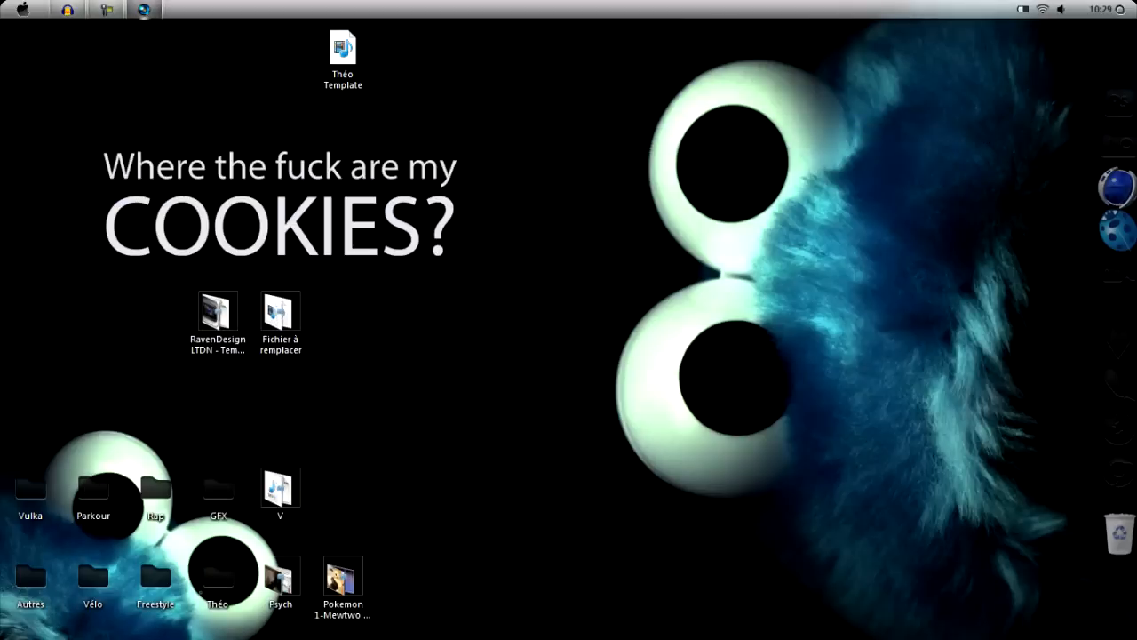
Switch back to Vegas Pro and open the text settings of the Tutorials Maker subtitle on track 8 at 00:00:15;05.
click(155, 9)
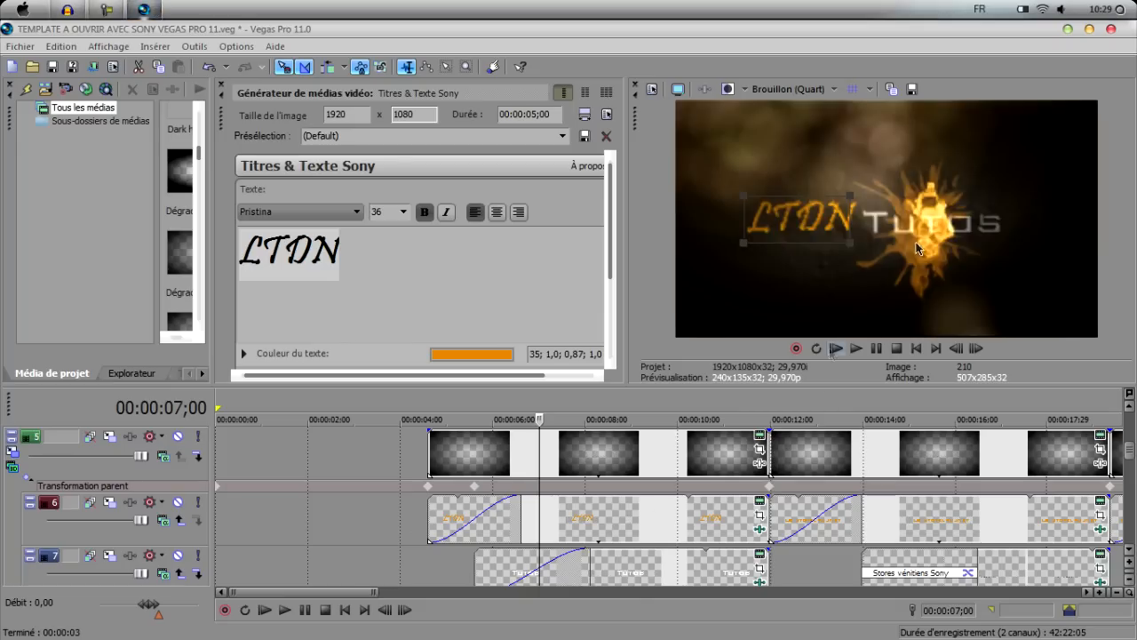
click(650, 558)
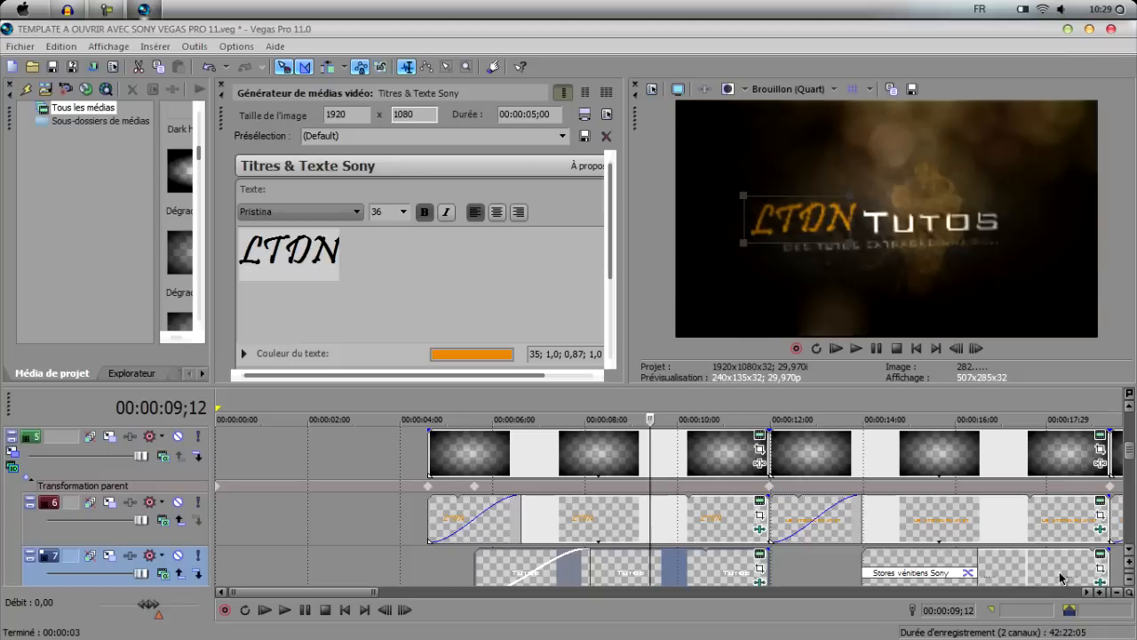
scroll(1132, 463, down, 1)
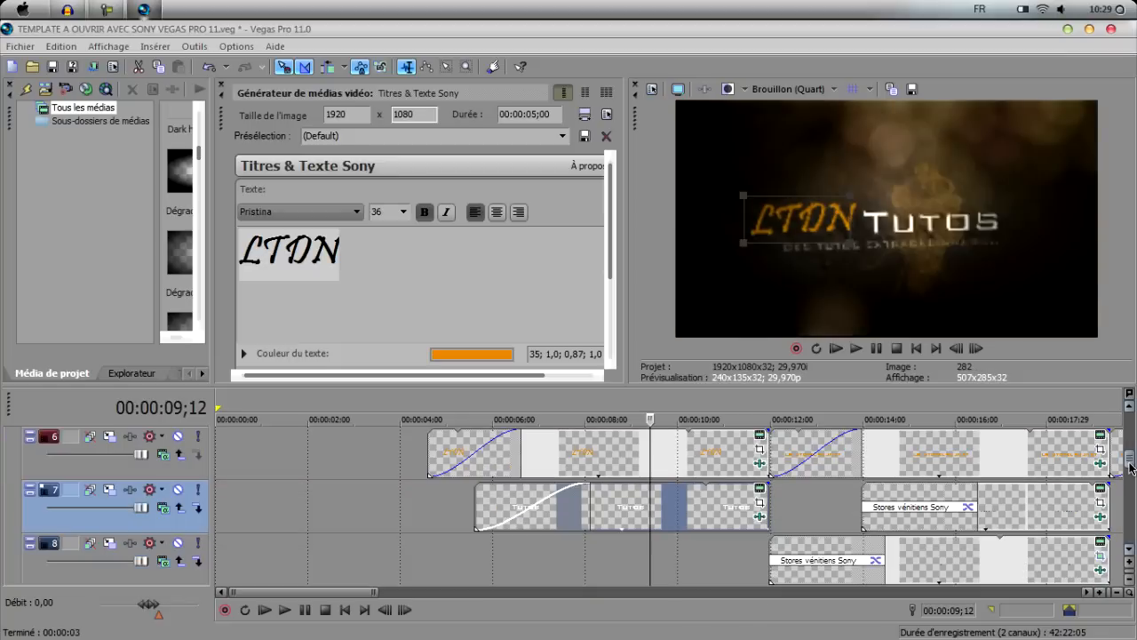
click(916, 567)
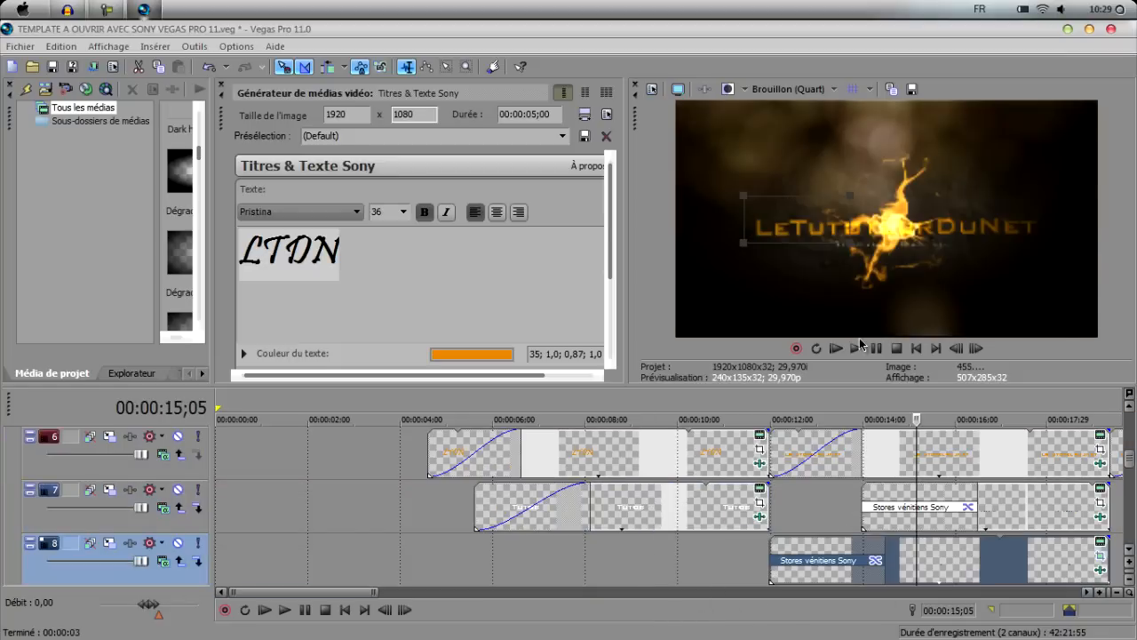
drag(289, 592, 364, 592)
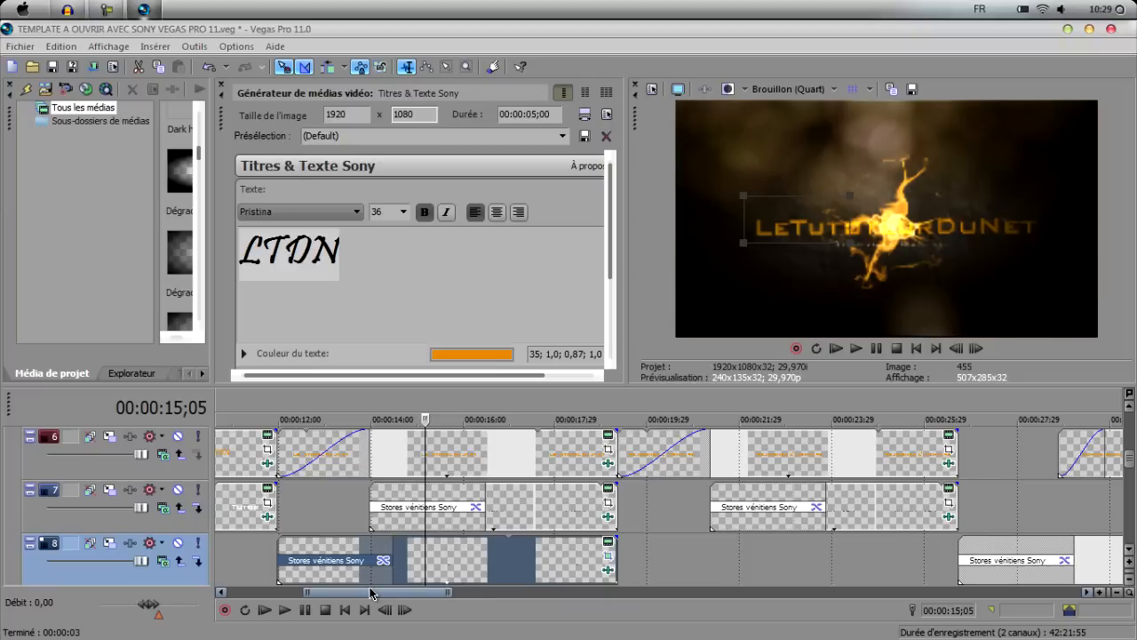
click(609, 490)
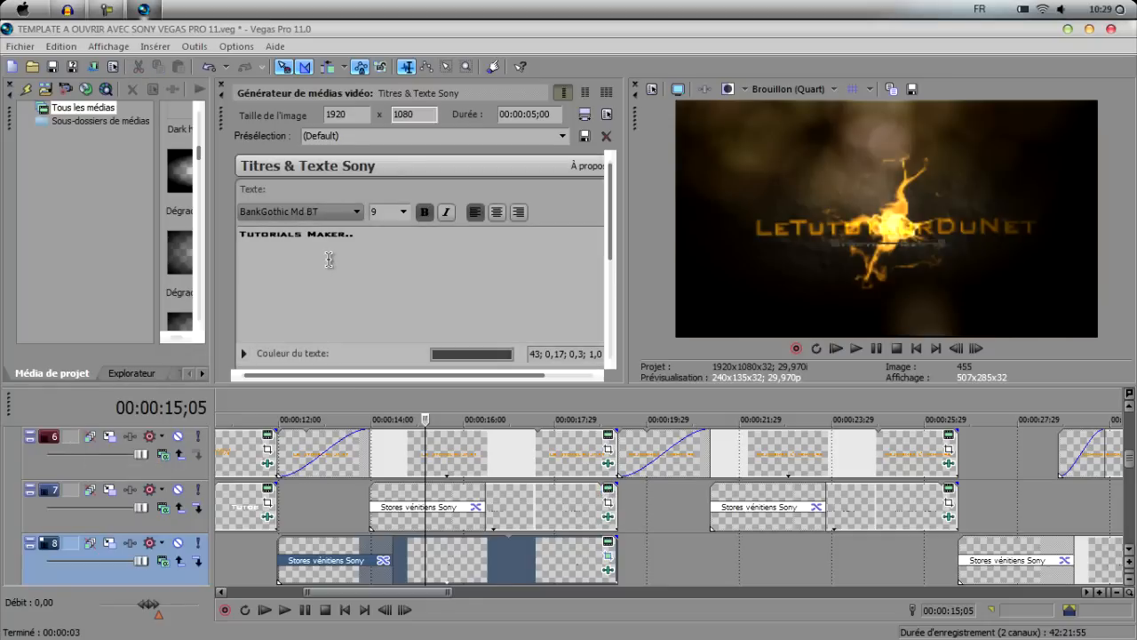
Inspect the background and drop clips on tracks 5 and 3, placing the playhead at 00:00:16;28 on the drop clip.
drag(377, 588, 401, 586)
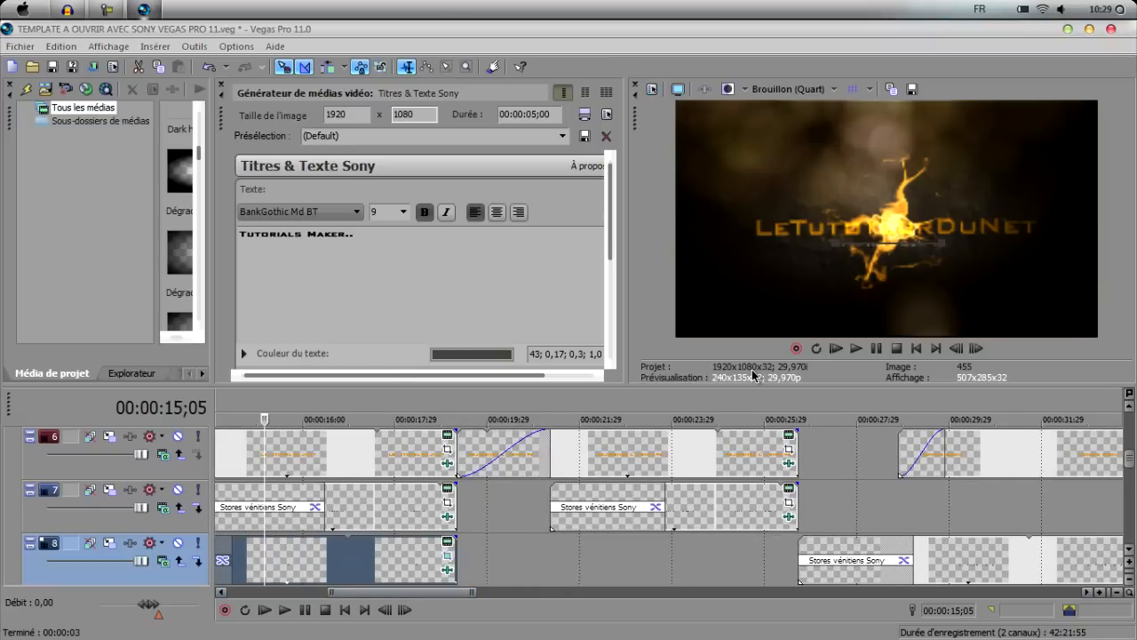
scroll(1130, 454, up, 3)
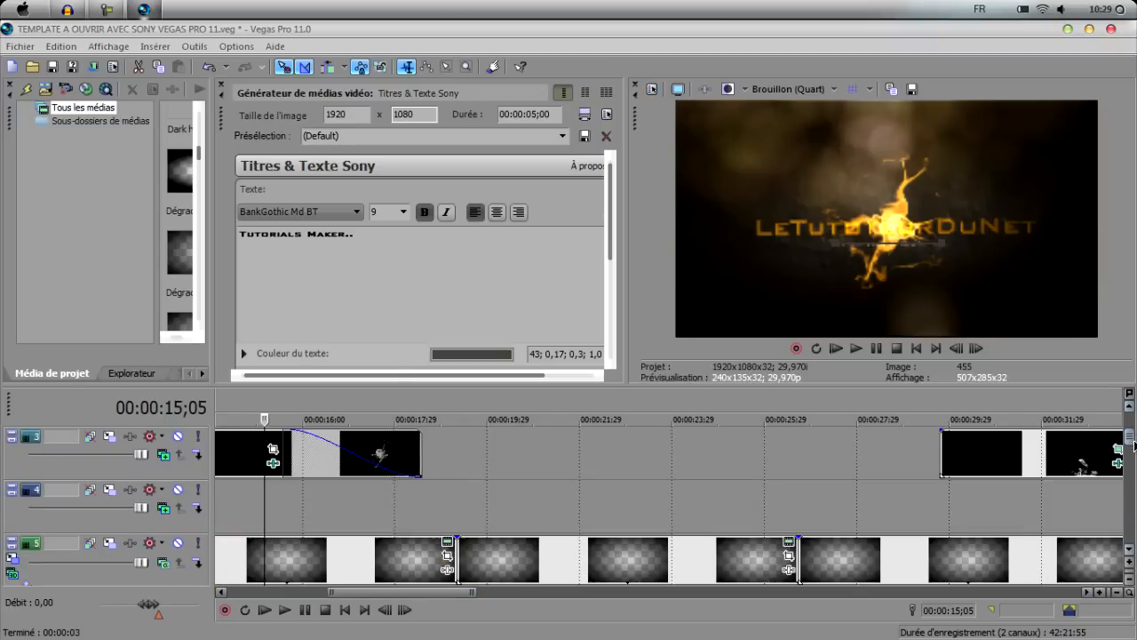
click(422, 567)
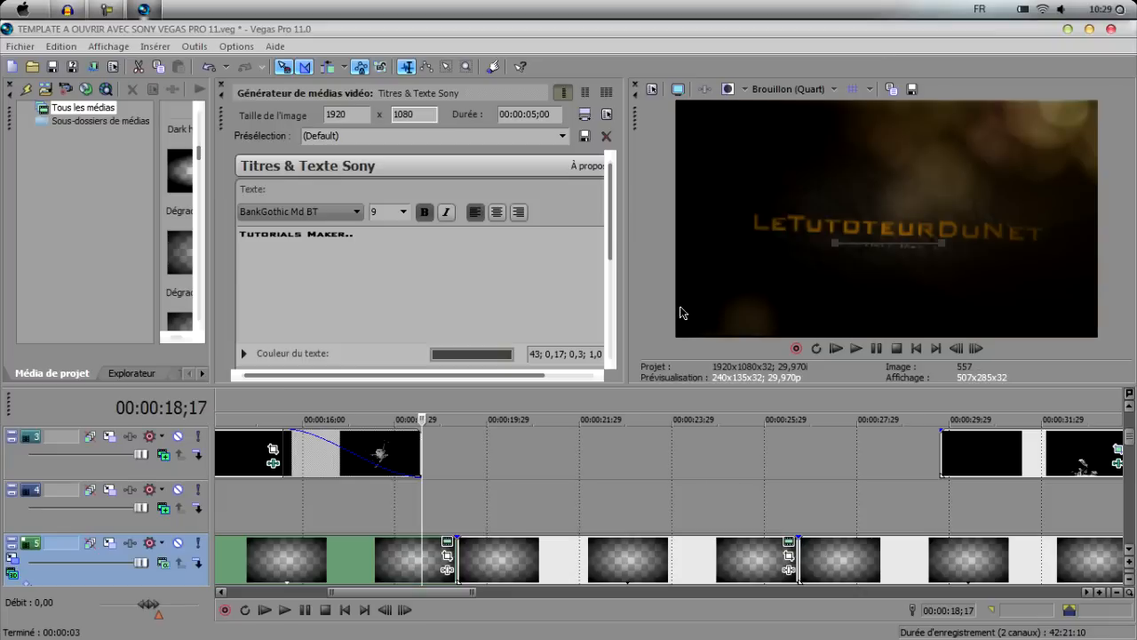
click(388, 451)
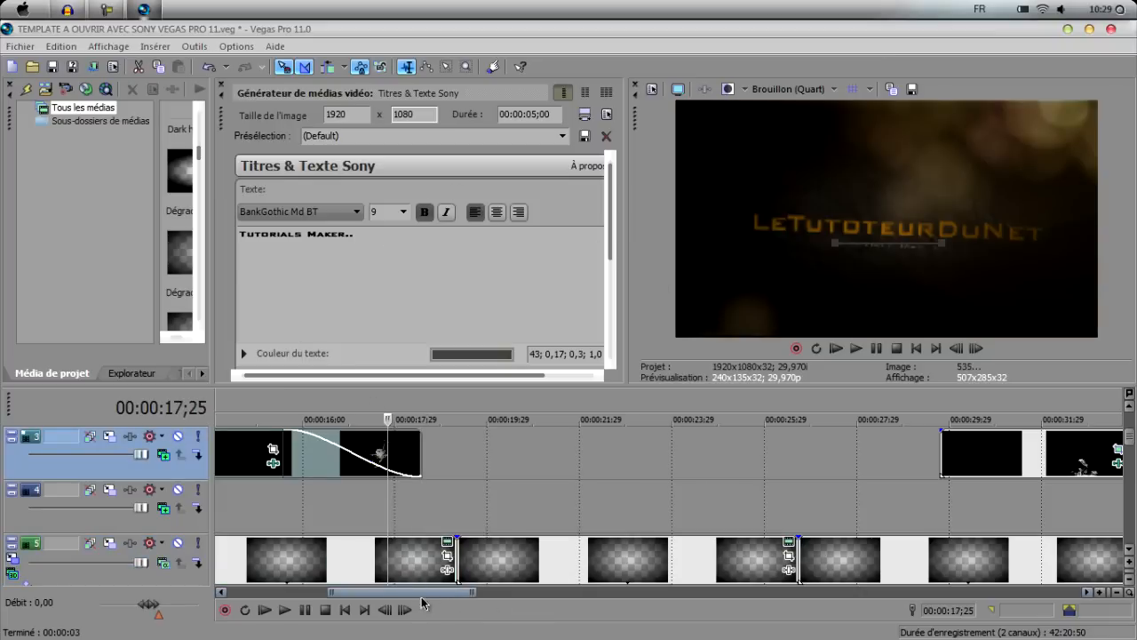
drag(423, 592, 389, 593)
click(568, 462)
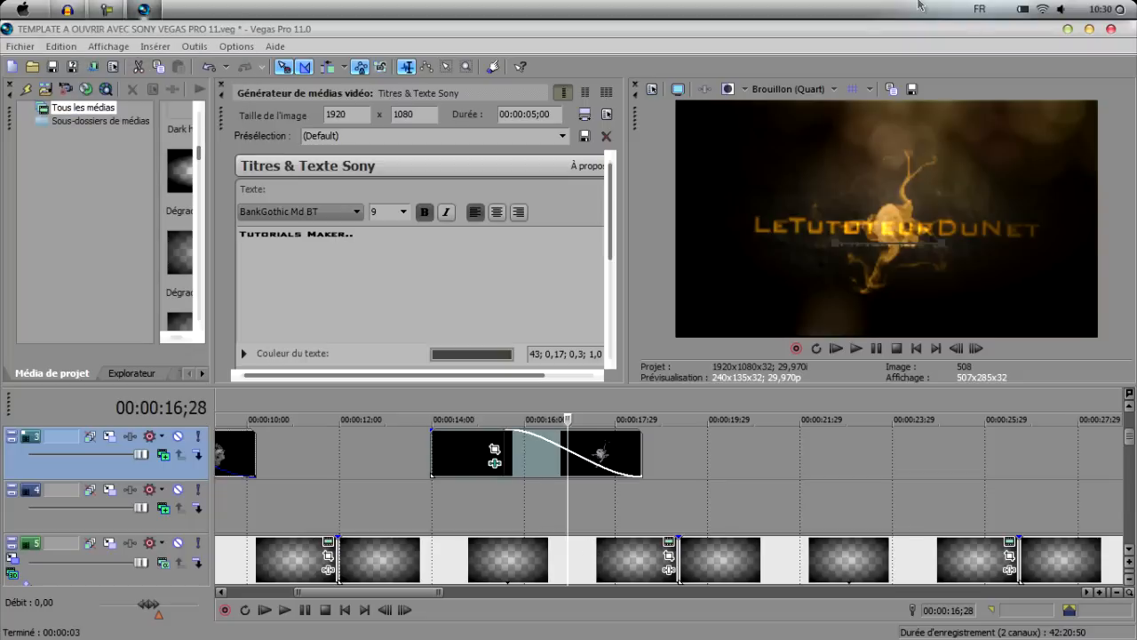
Switch to the Fichier à remplacer folder, preview the far beyond driven FX clip, and close the media player.
click(1067, 31)
double_click(300, 302)
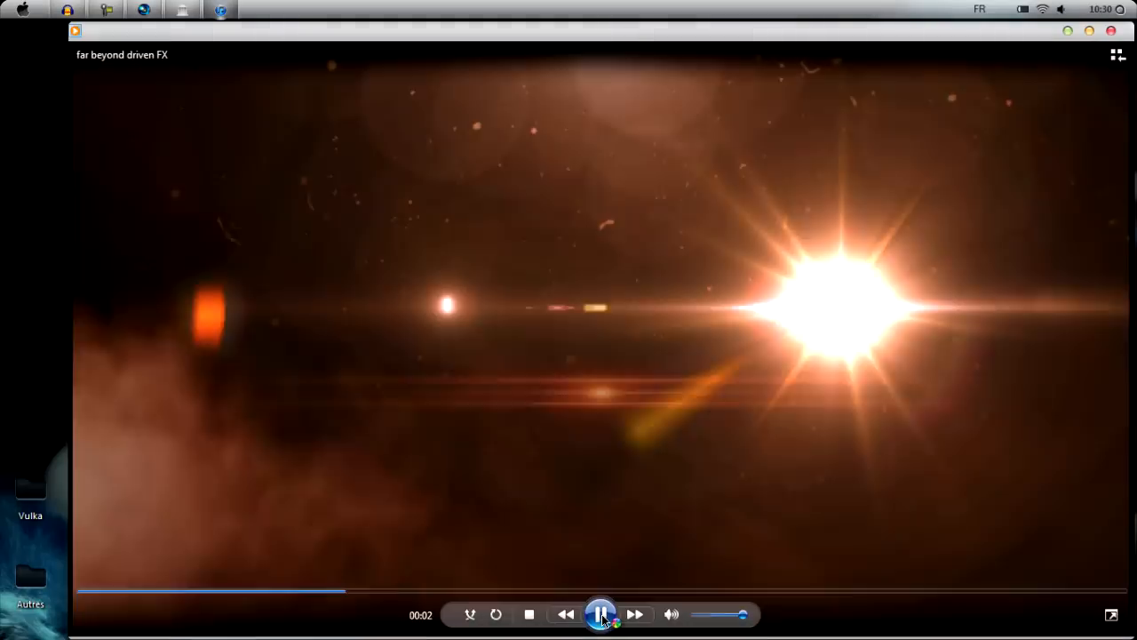
click(603, 614)
click(1118, 55)
click(1110, 32)
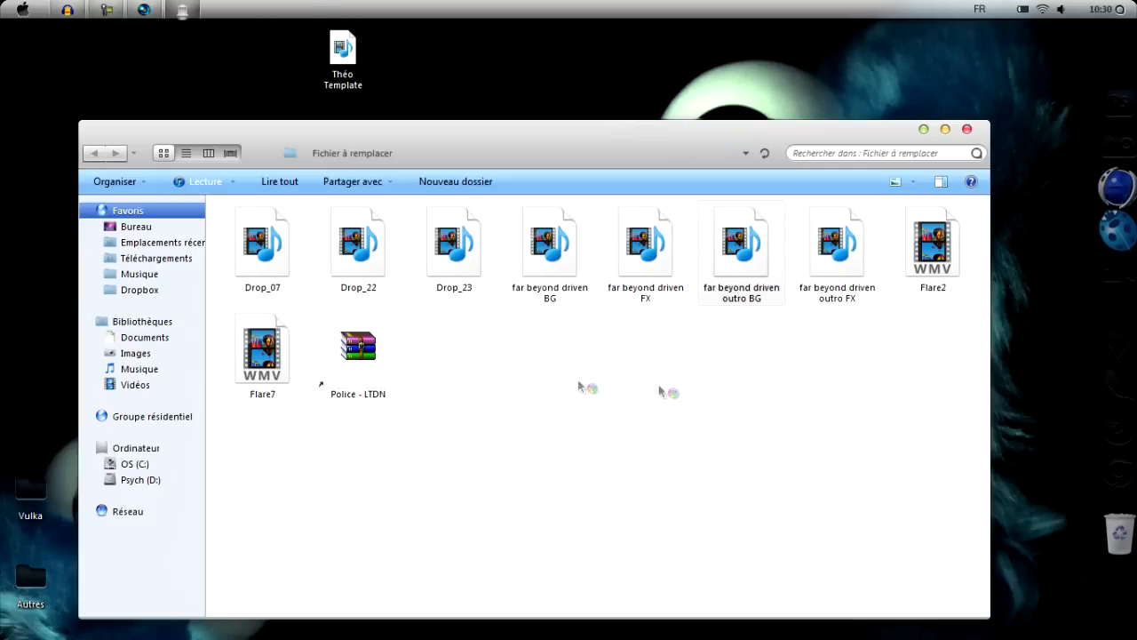
Preview the far beyond driven outro BG clip from the Fichier à remplacer folder, pause it and close the media player.
mouse_move(666, 125)
mouse_down()
mouse_move(895, 388)
mouse_move(622, 222)
mouse_move(631, 166)
mouse_move(660, 142)
mouse_up()
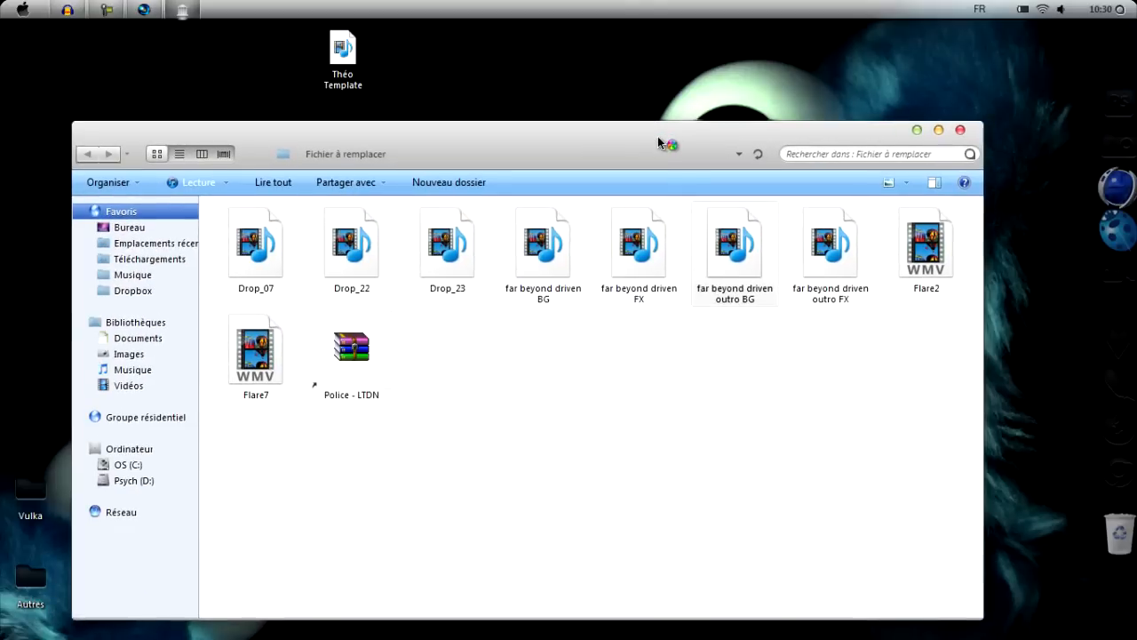
drag(618, 392, 682, 441)
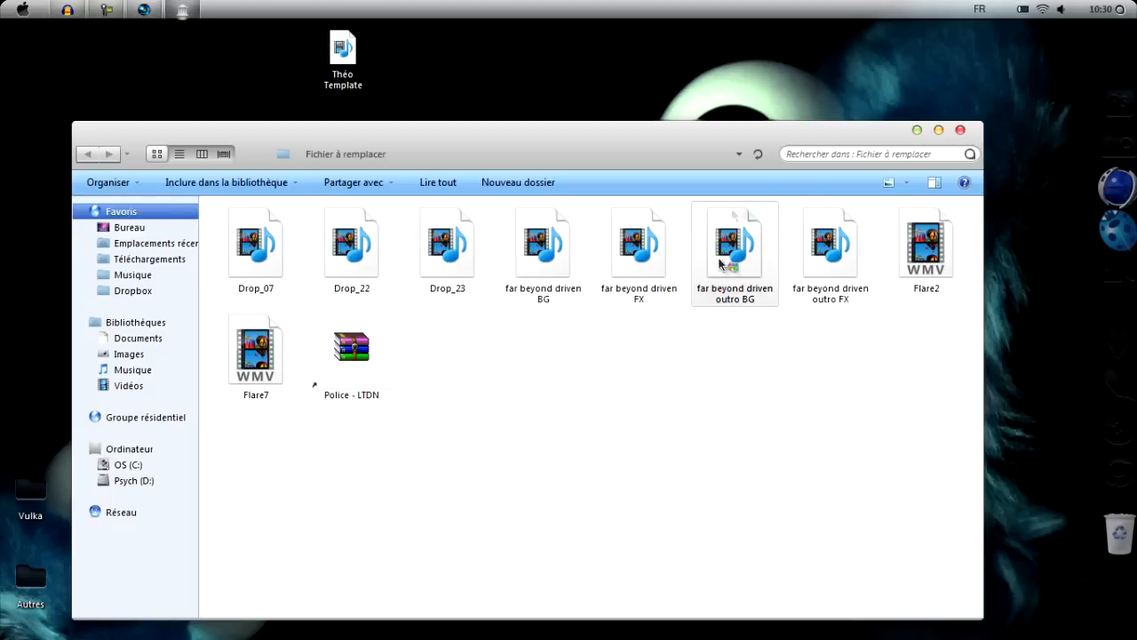
click(783, 104)
click(721, 236)
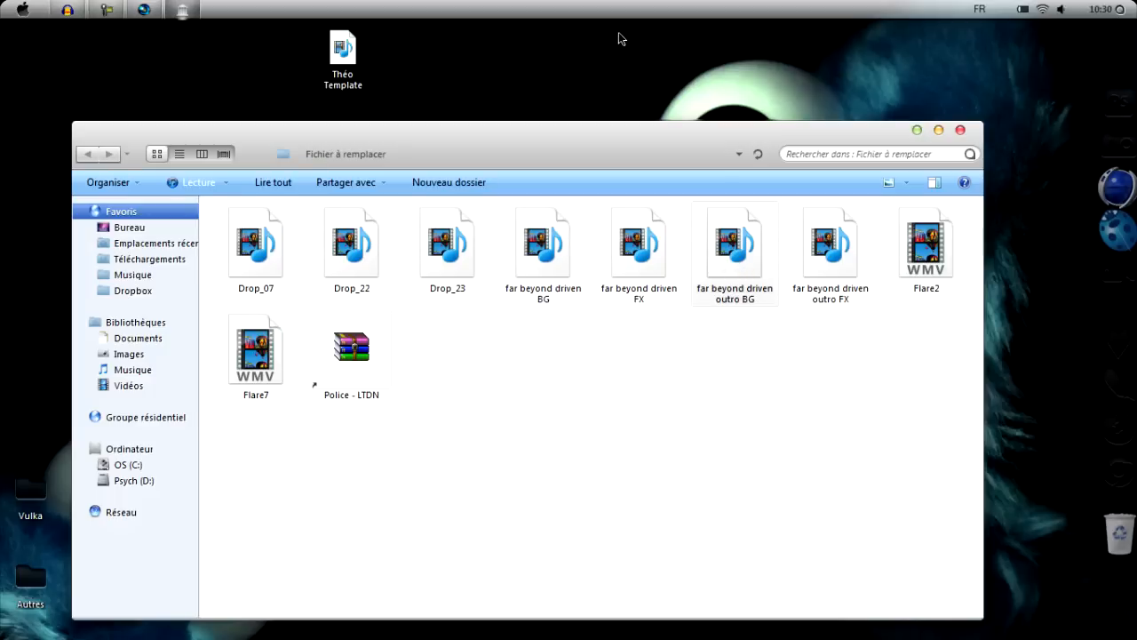
click(960, 129)
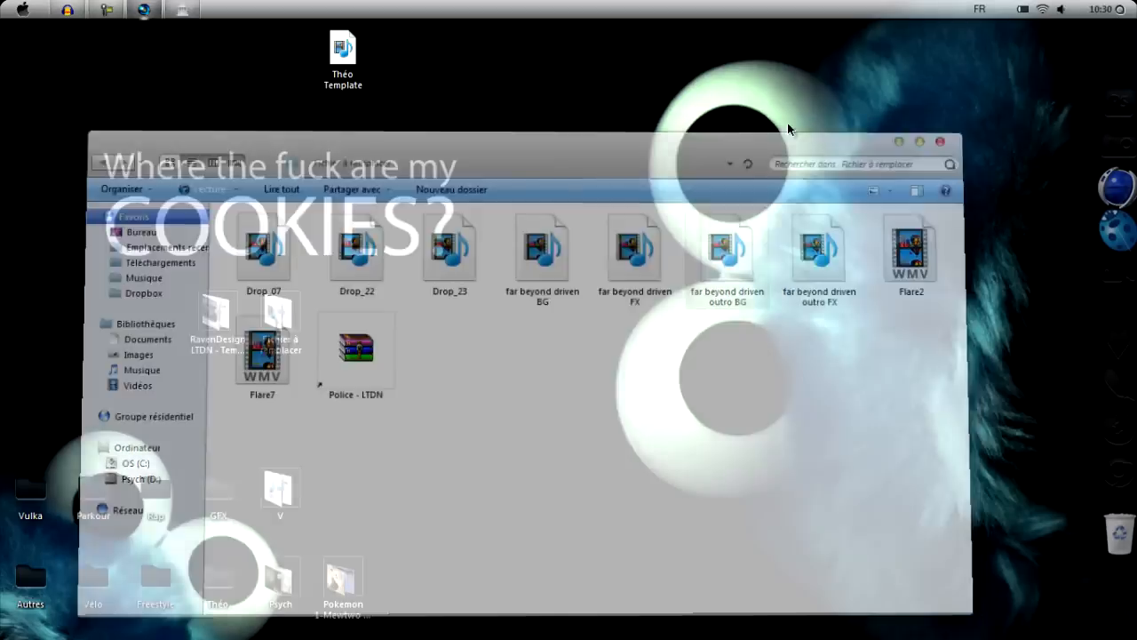
double_click(279, 315)
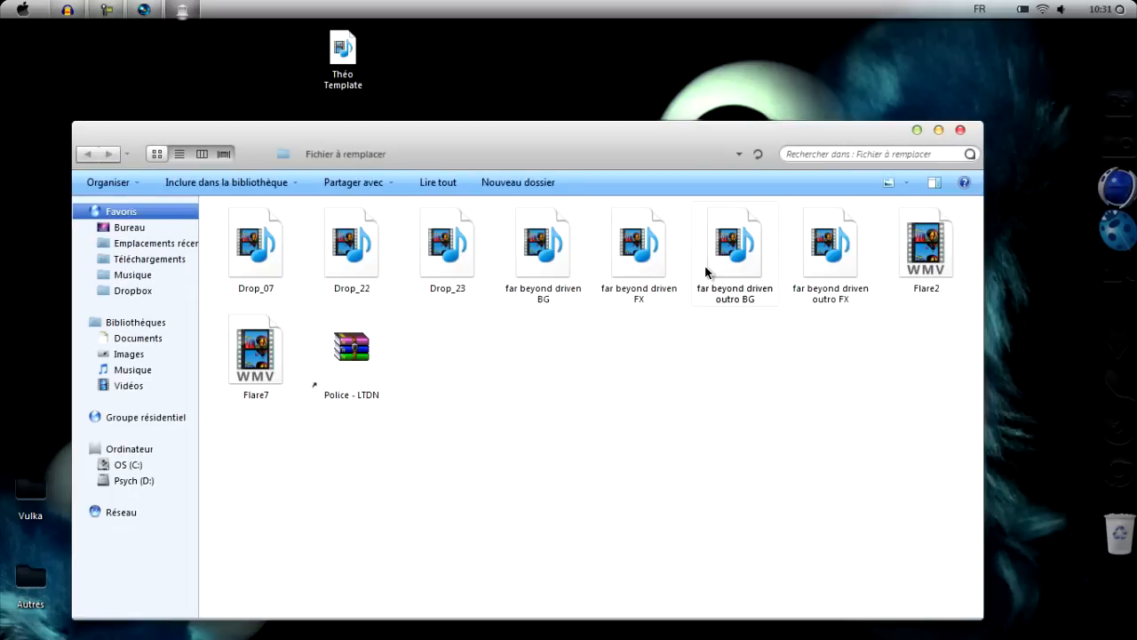
click(959, 130)
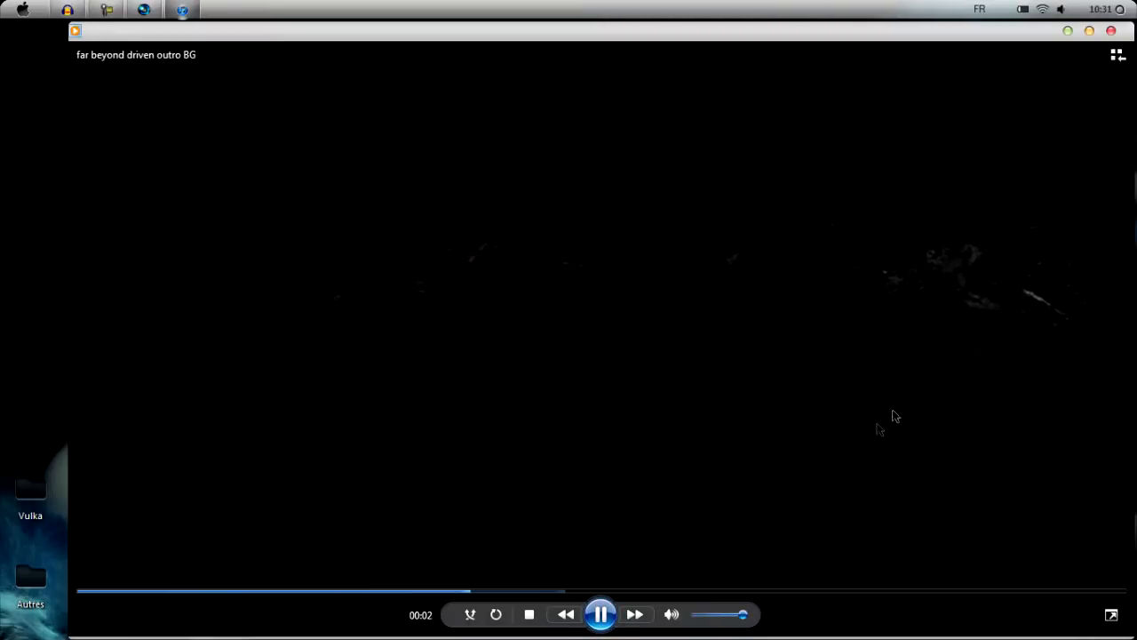
click(601, 615)
drag(933, 34, 868, 58)
click(1044, 55)
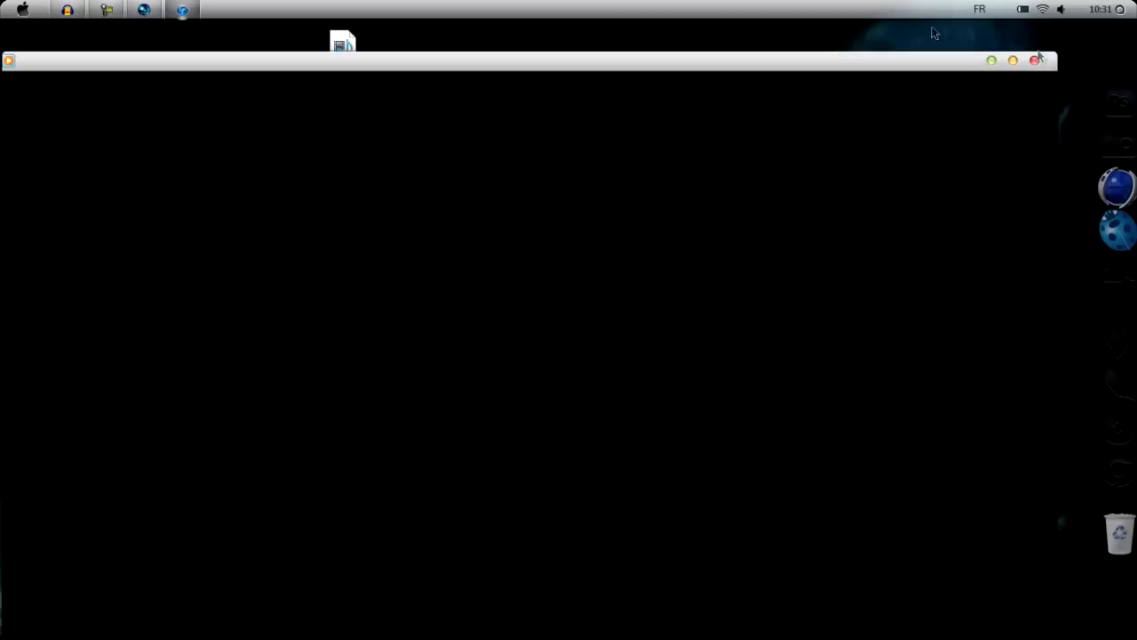
Import far beyond driven outro BG from the folder into the Vegas Pro project media and close the title generator window.
click(143, 9)
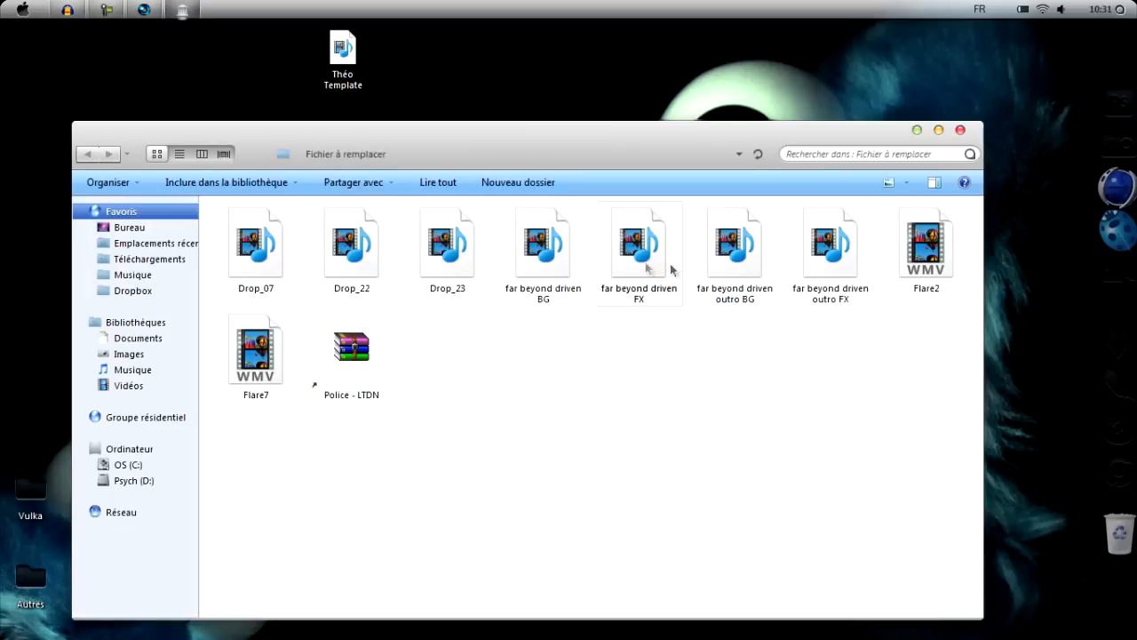
drag(745, 267, 455, 462)
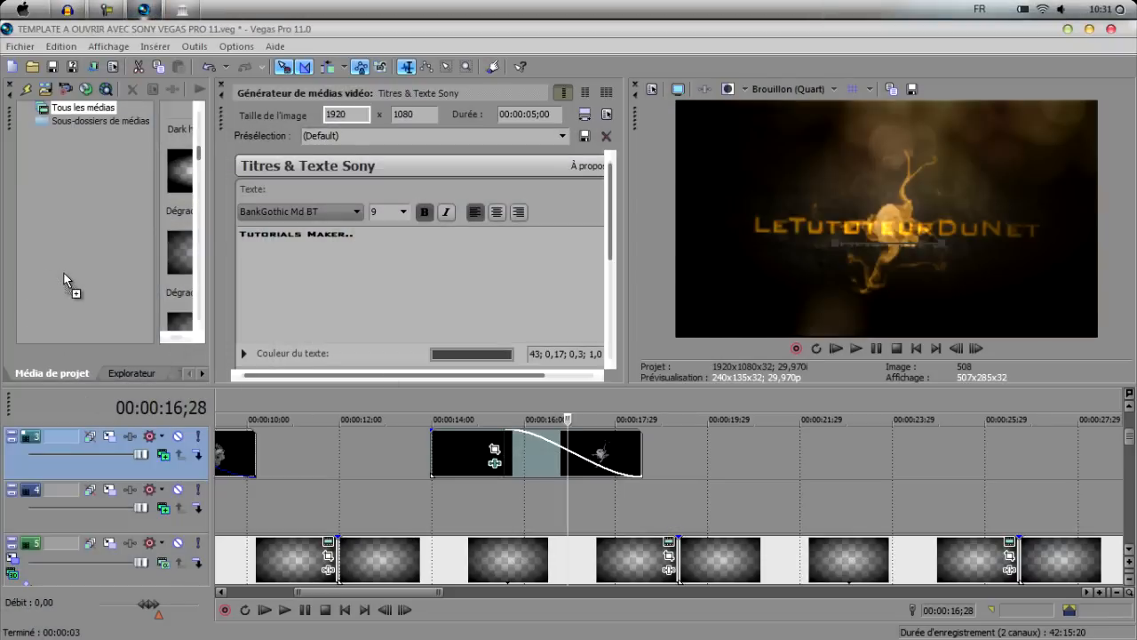
click(221, 85)
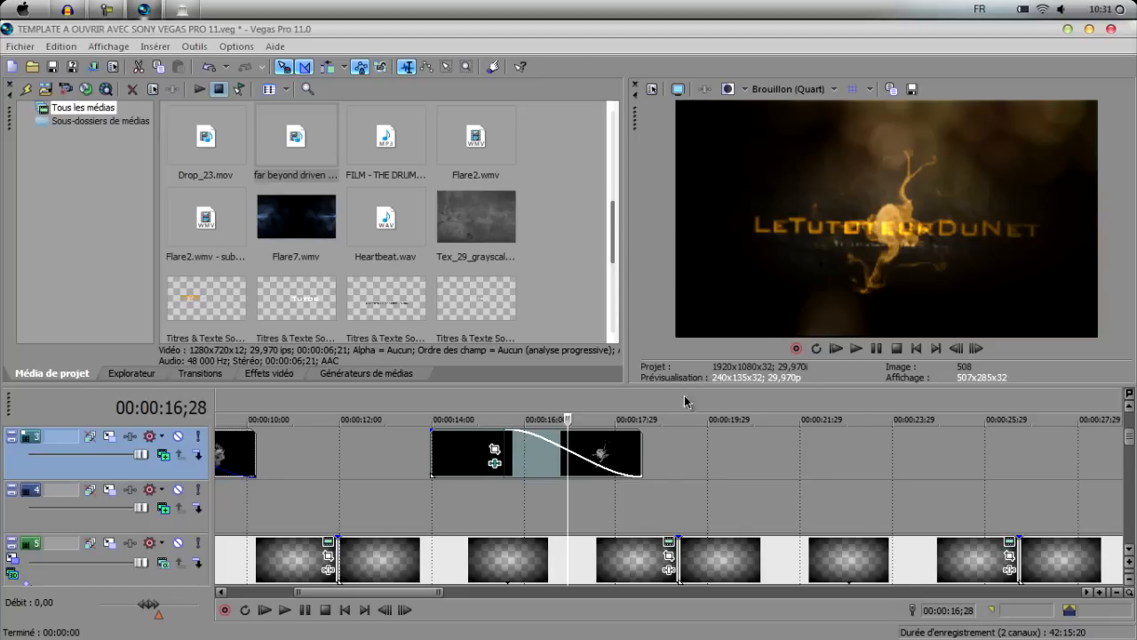
Replace the drop clip under 00:00:16;21 on track 3 with far beyond driven outro BG.mp4, starting just before 00:00:16;00.
scroll(587, 199, down, 1)
drag(610, 246, 611, 208)
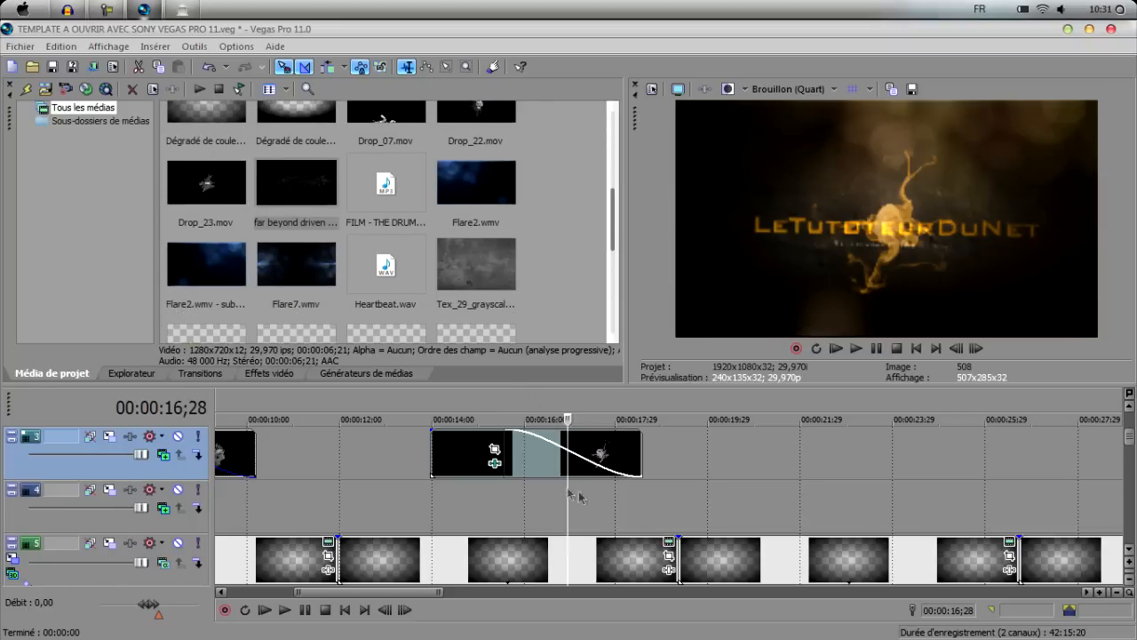
click(557, 469)
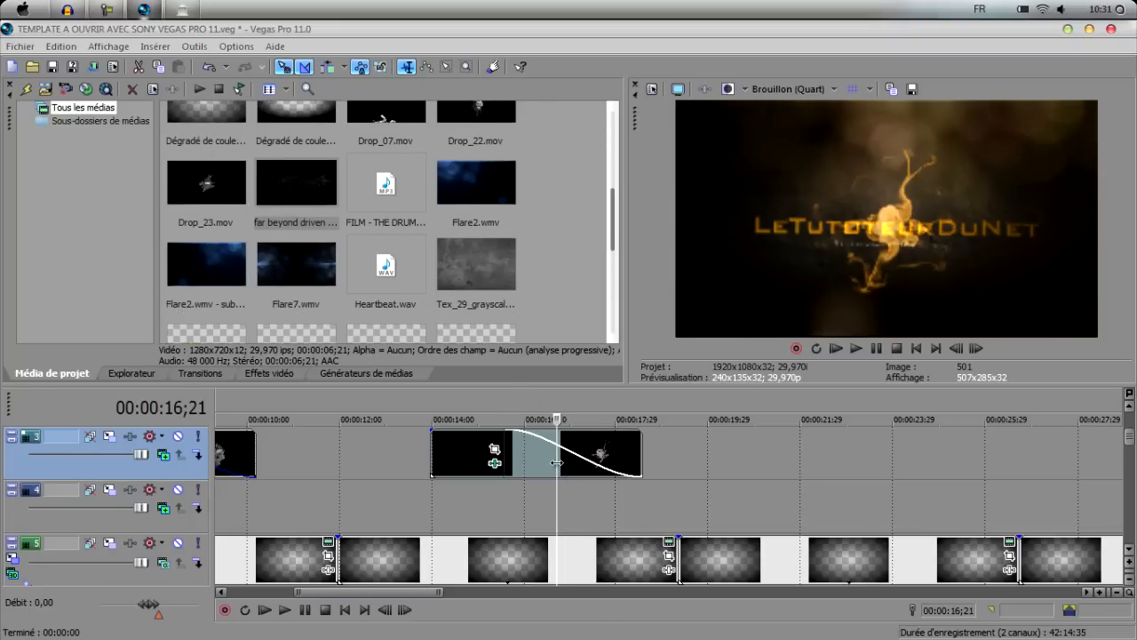
key(Delete)
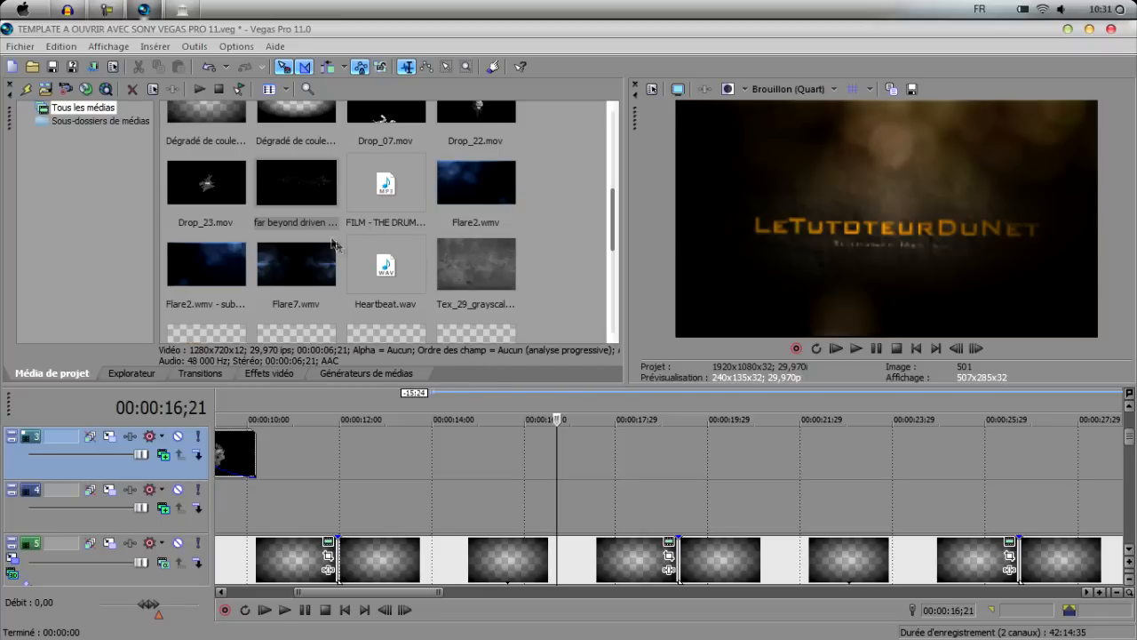
drag(320, 222, 527, 462)
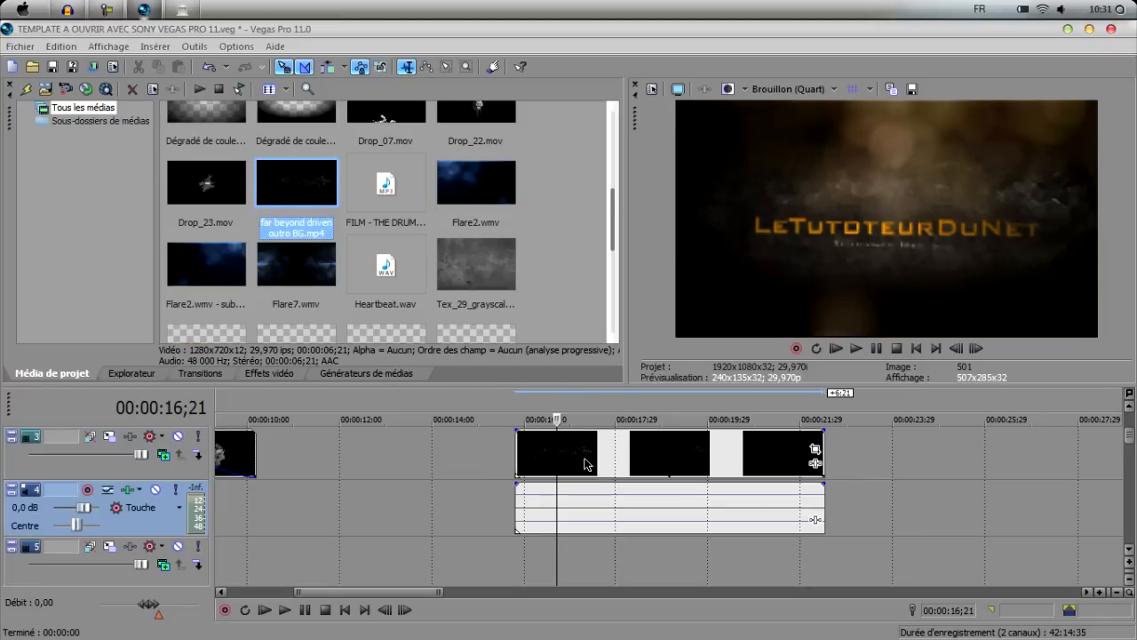
Check the new track 3 clip at 00:00:17;09, 00:00:19;00 and 00:00:16;28, and add a short fade-out at its end.
click(583, 462)
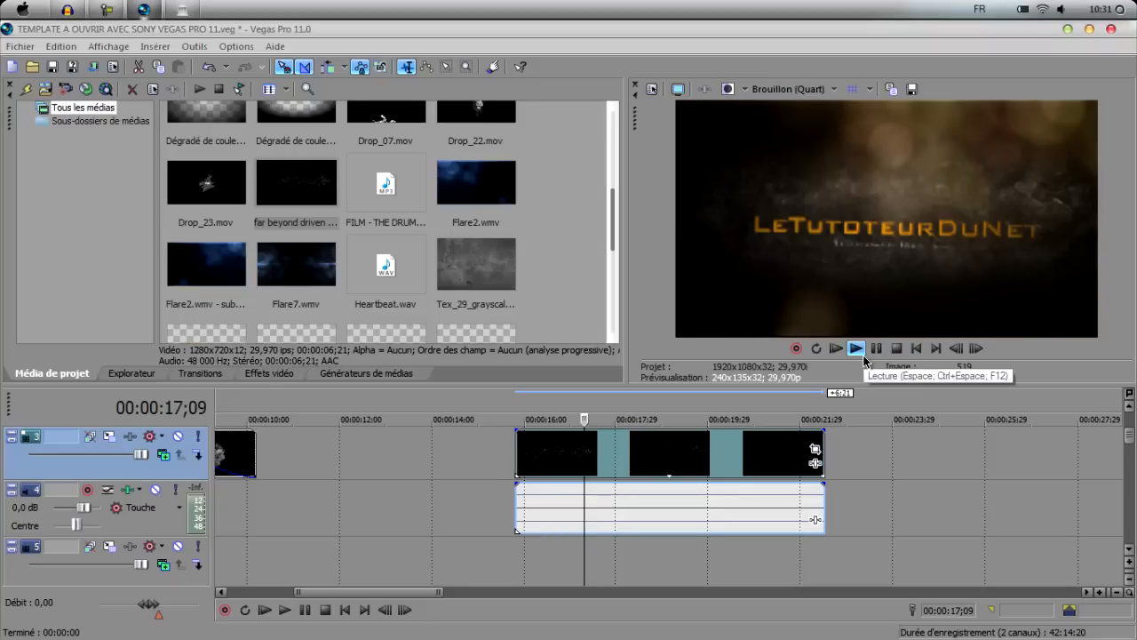
click(663, 460)
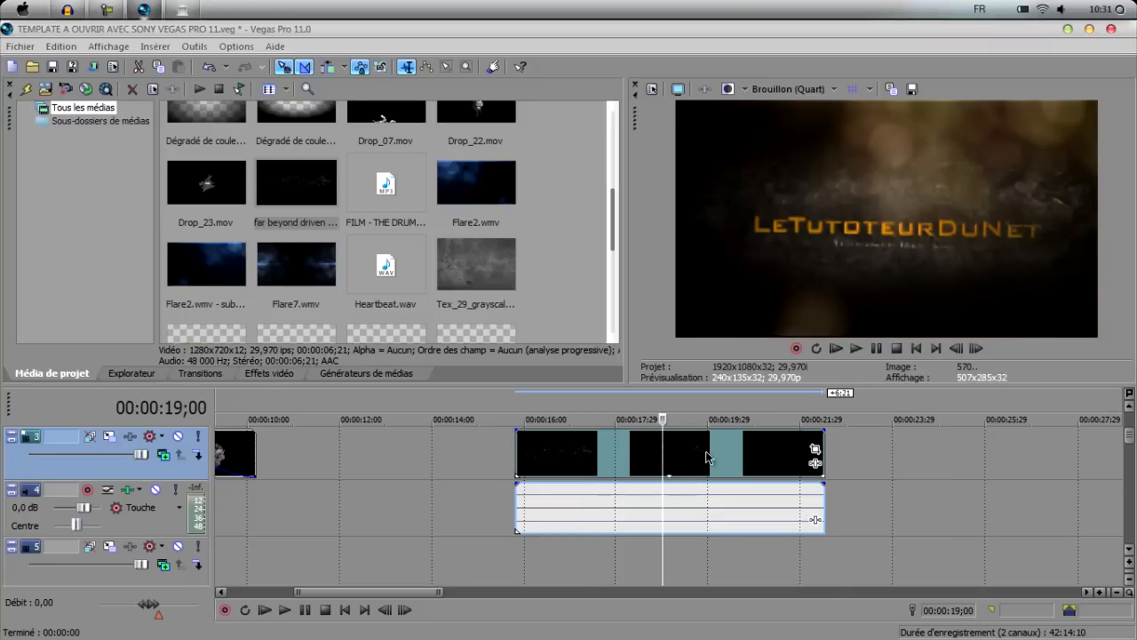
click(566, 454)
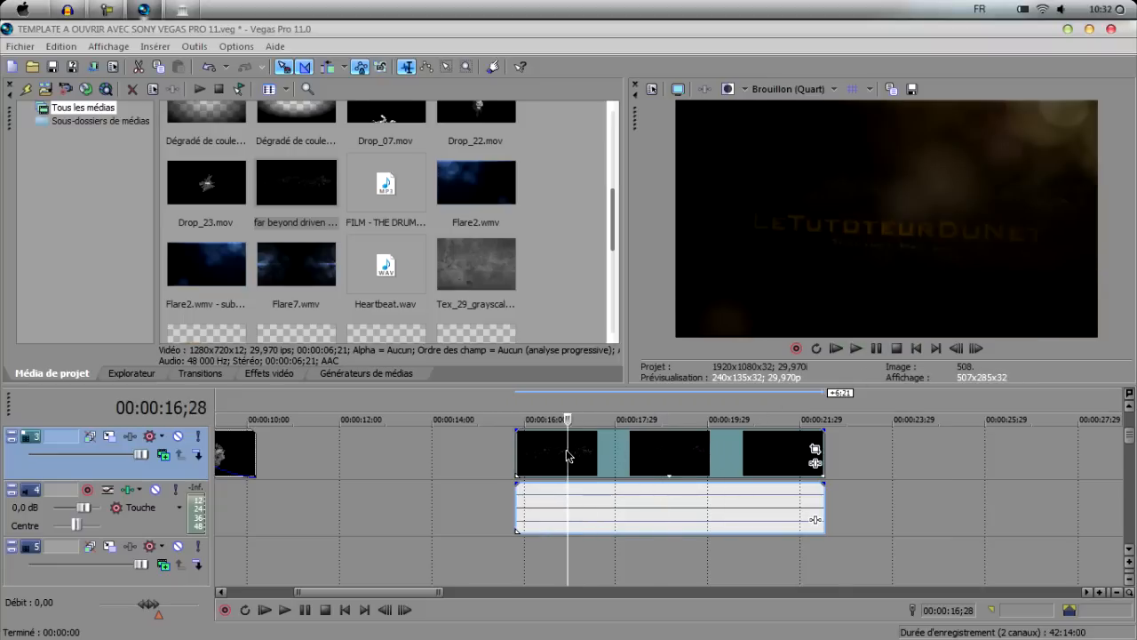
drag(826, 431, 783, 432)
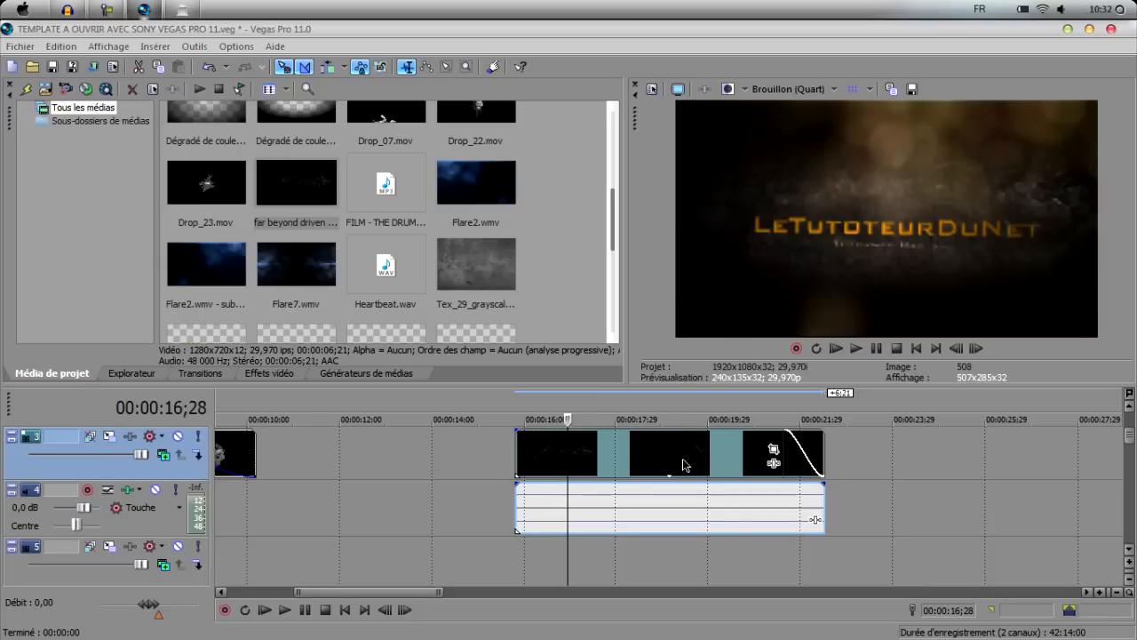
Look over the replacement media files in the Fichier à remplacer folder and put its window away.
drag(1129, 436, 1129, 421)
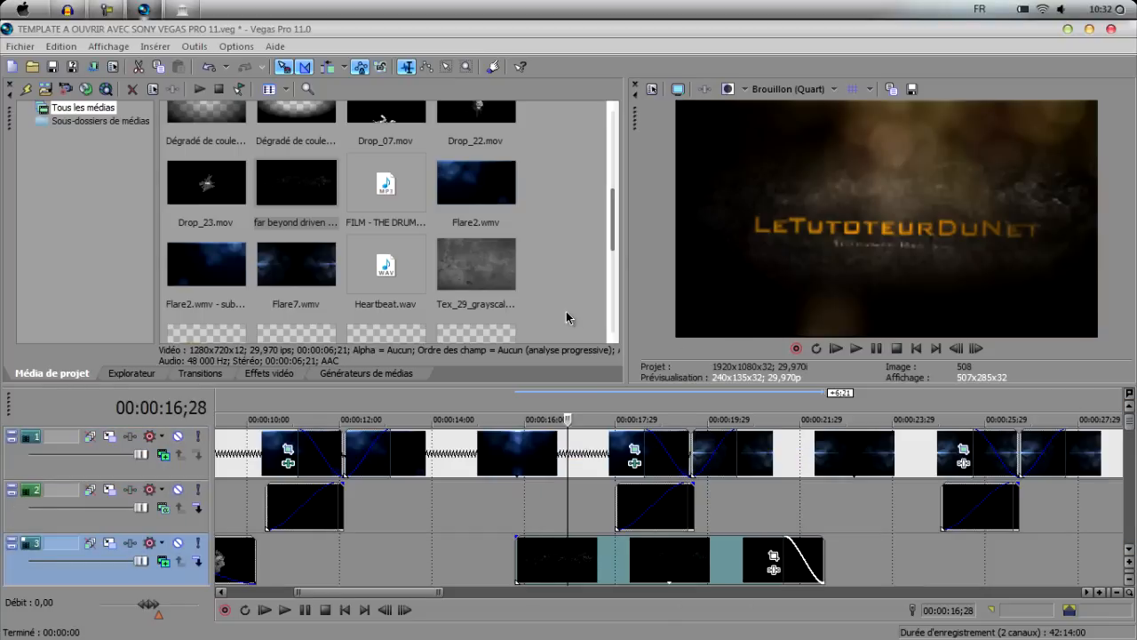
click(168, 7)
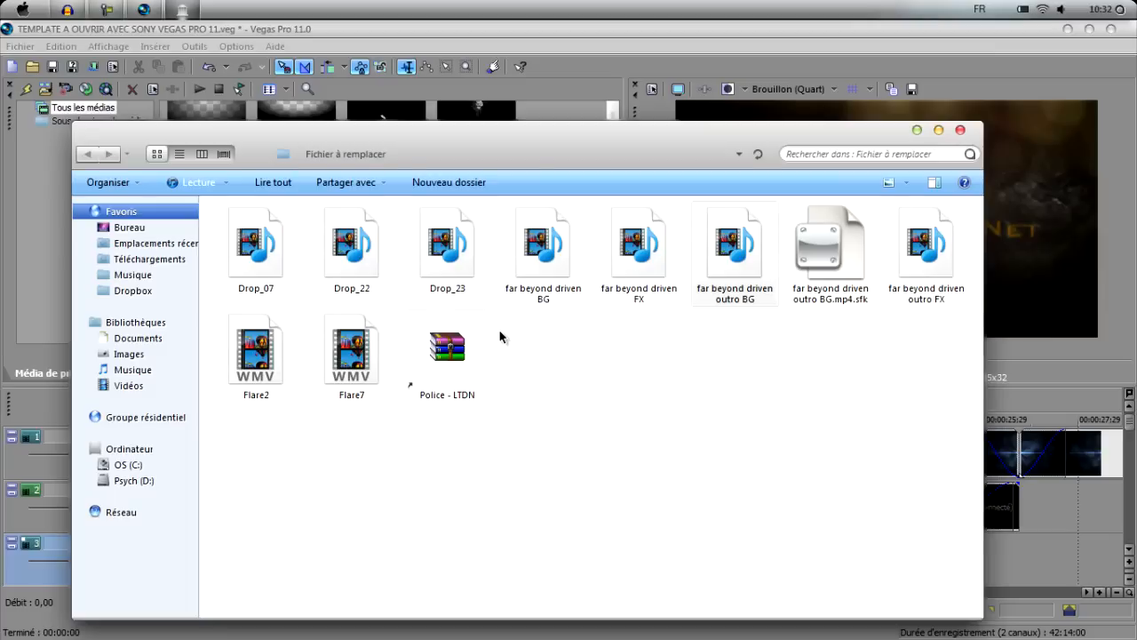
click(916, 130)
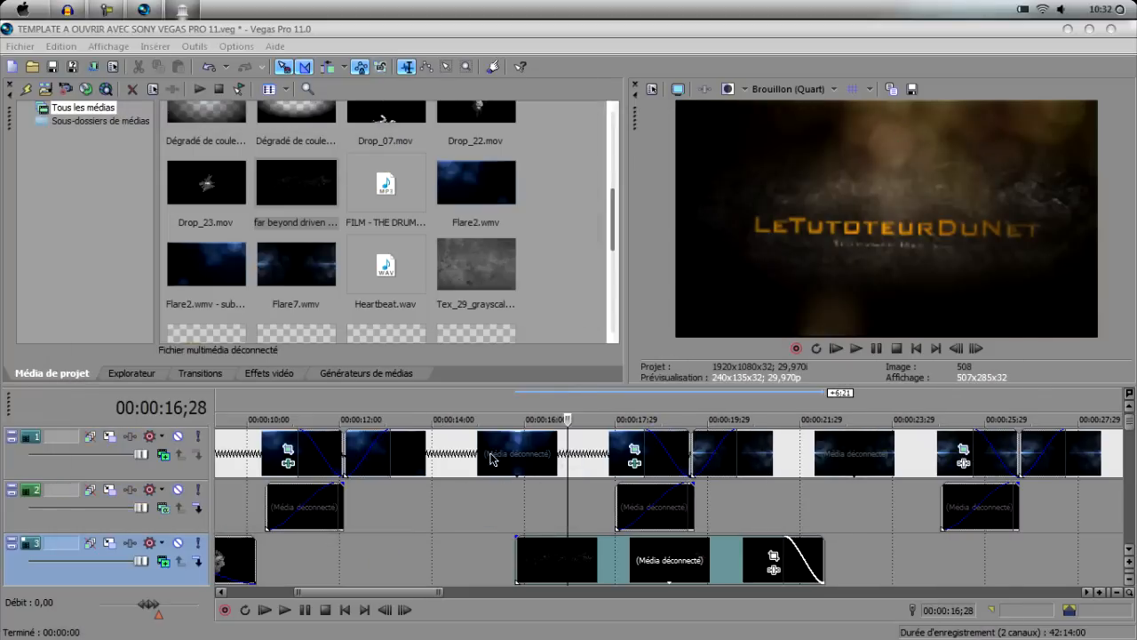
Examine the flare background clips on track 1 in the preview at 00:00:15;08, 00:00:16;28 and 00:00:21;20.
click(490, 453)
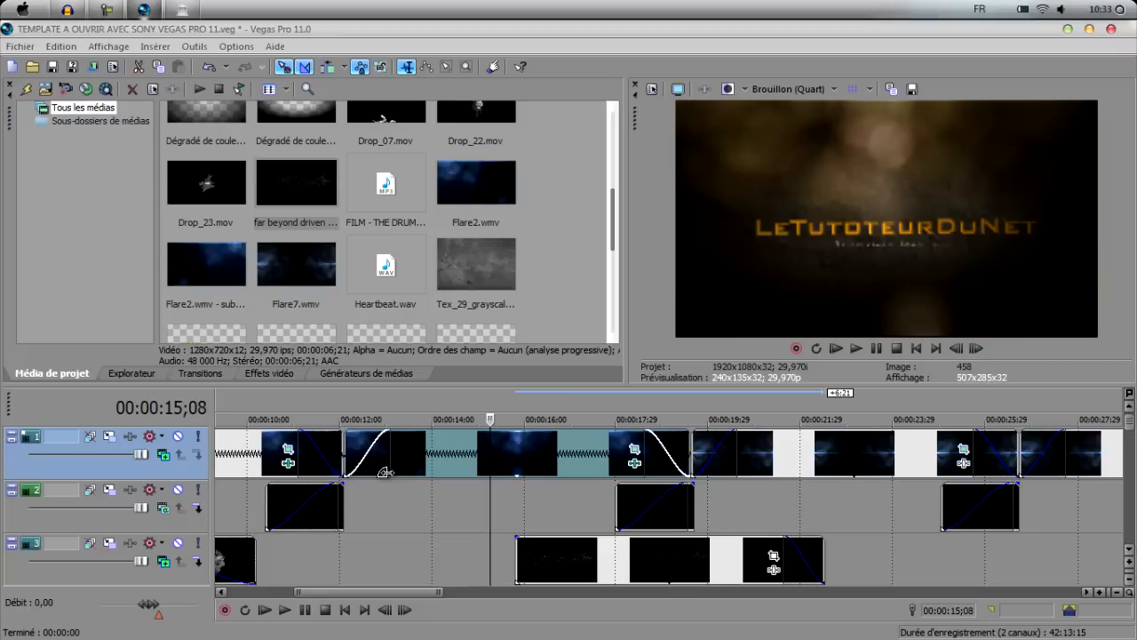
click(568, 467)
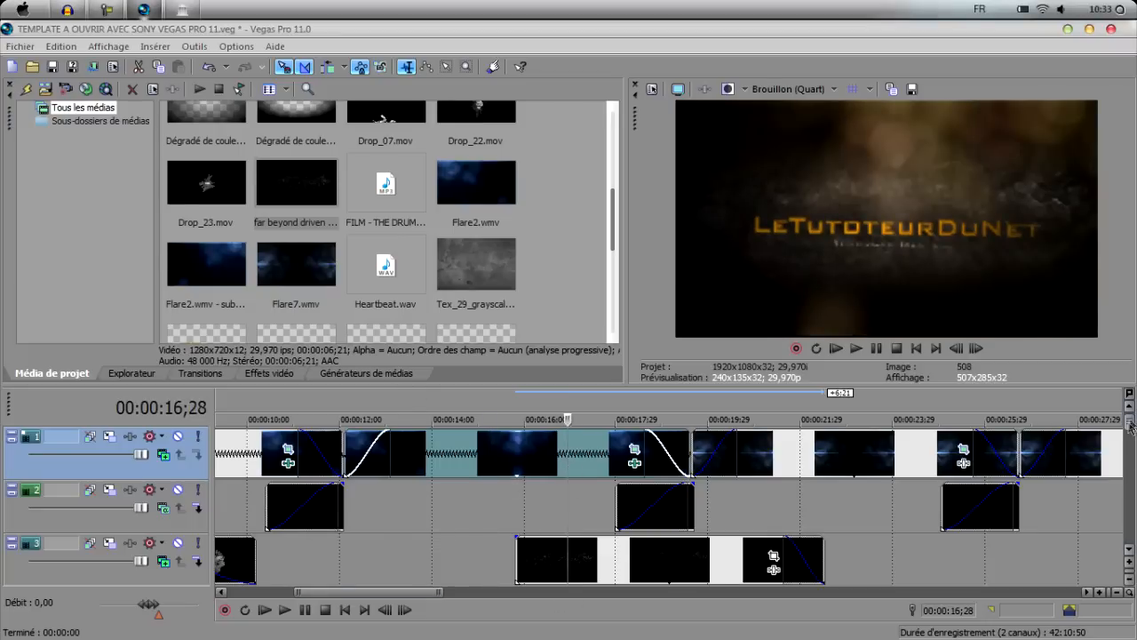
click(1126, 451)
drag(1127, 451, 1121, 422)
click(786, 455)
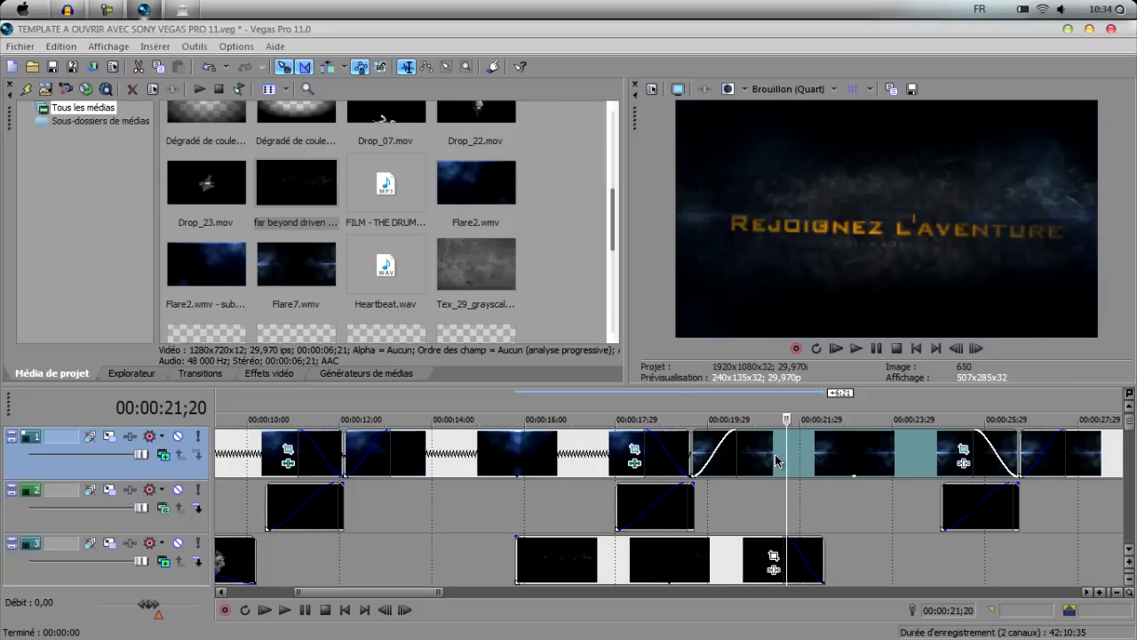
click(124, 8)
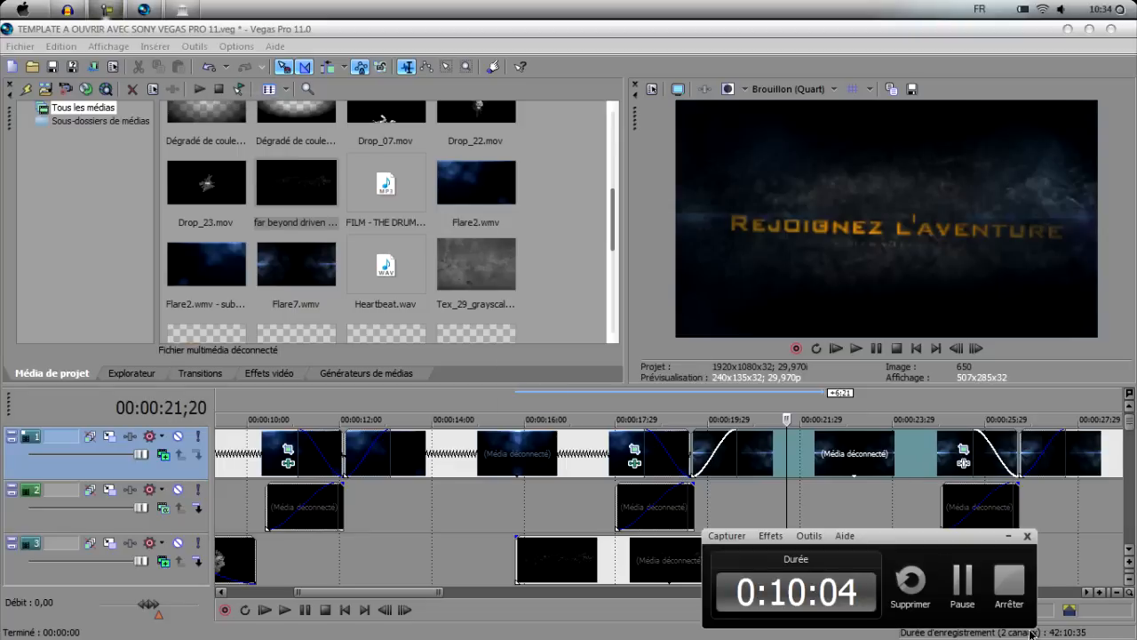